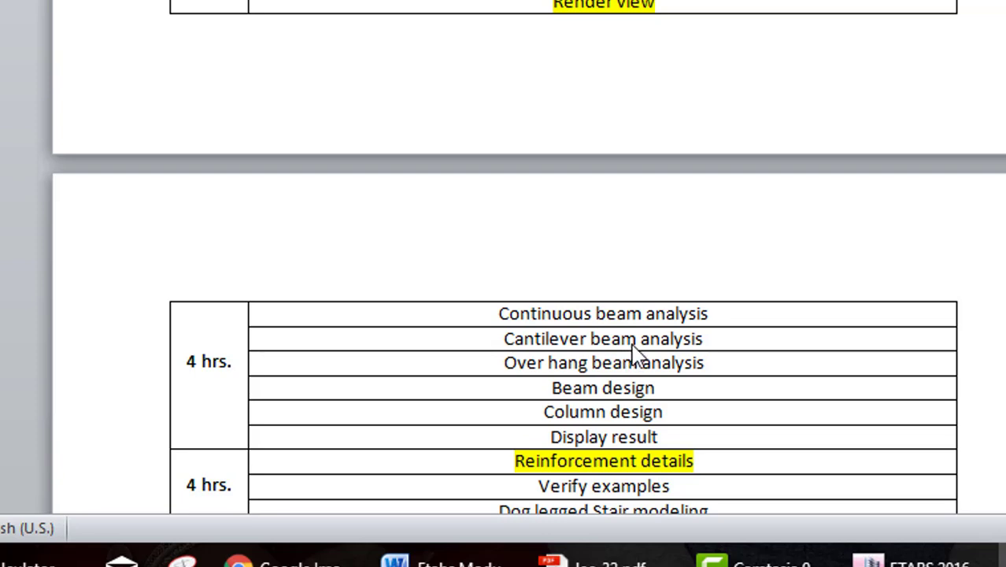
Scroll the Word course outline to the Cantilever beam analysis row, then bring up the ETABS 2016 model.
scroll(661, 346, down, 3)
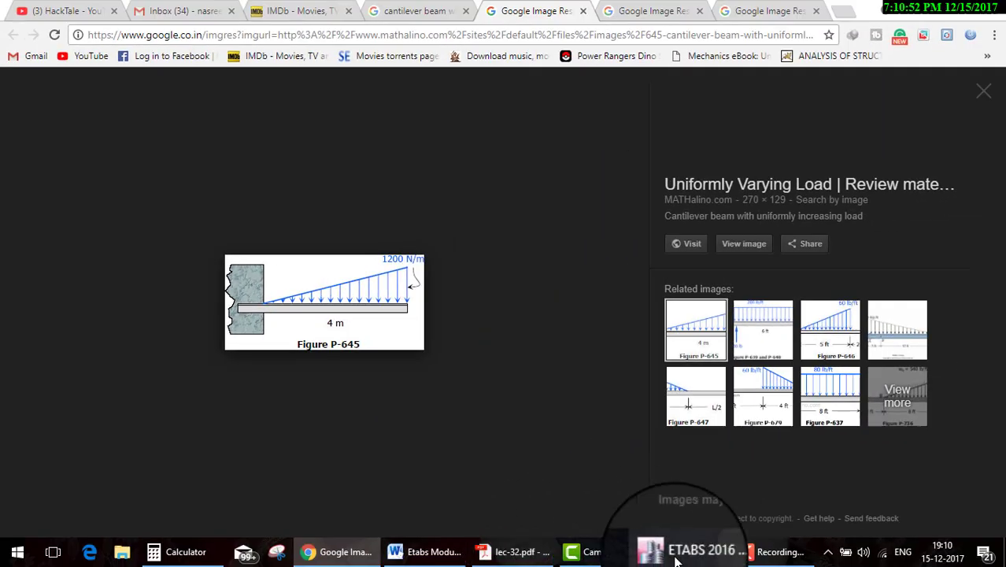
click(676, 555)
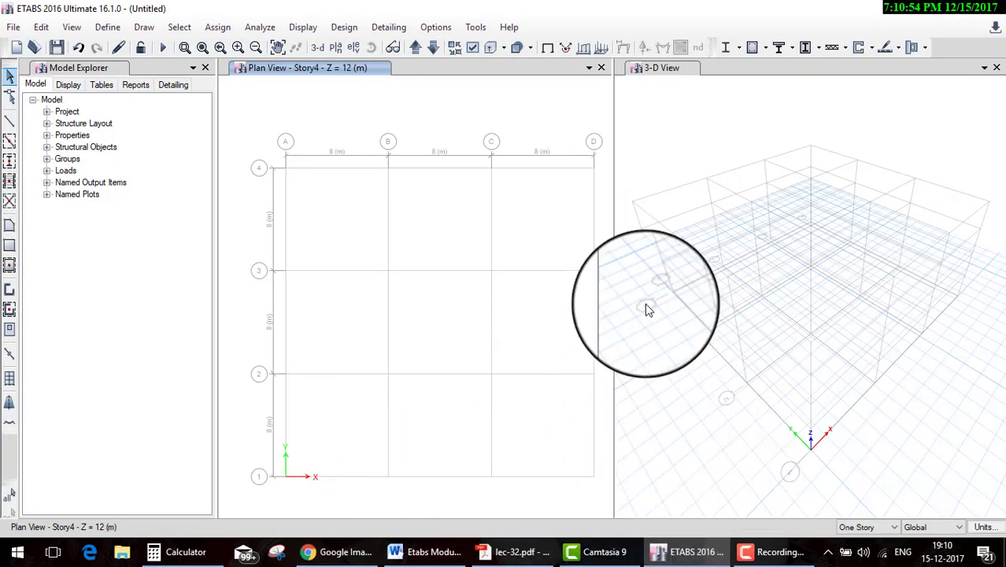
Draw a beam along grid line 4 from A4 to B4.
click(10, 141)
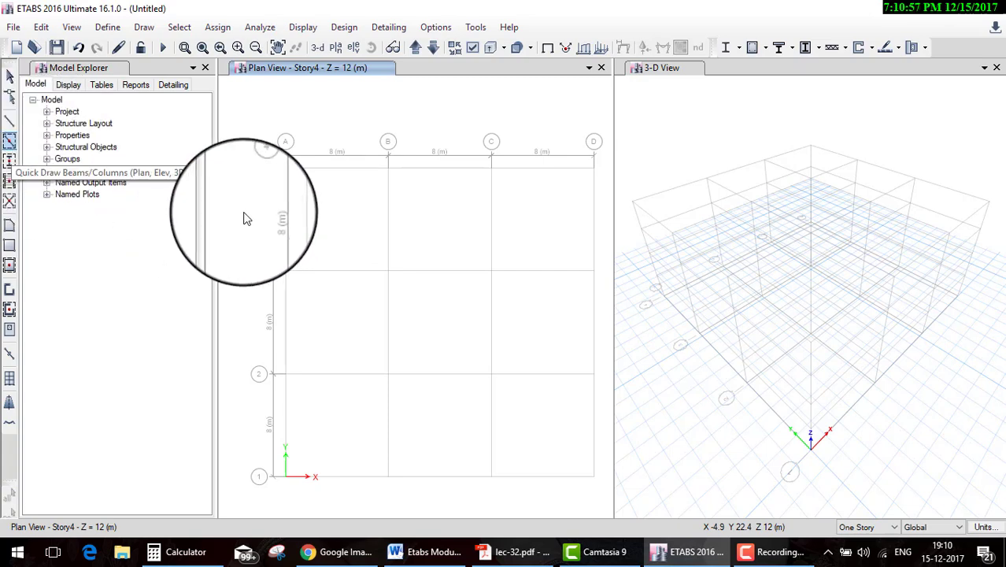
click(286, 166)
click(388, 167)
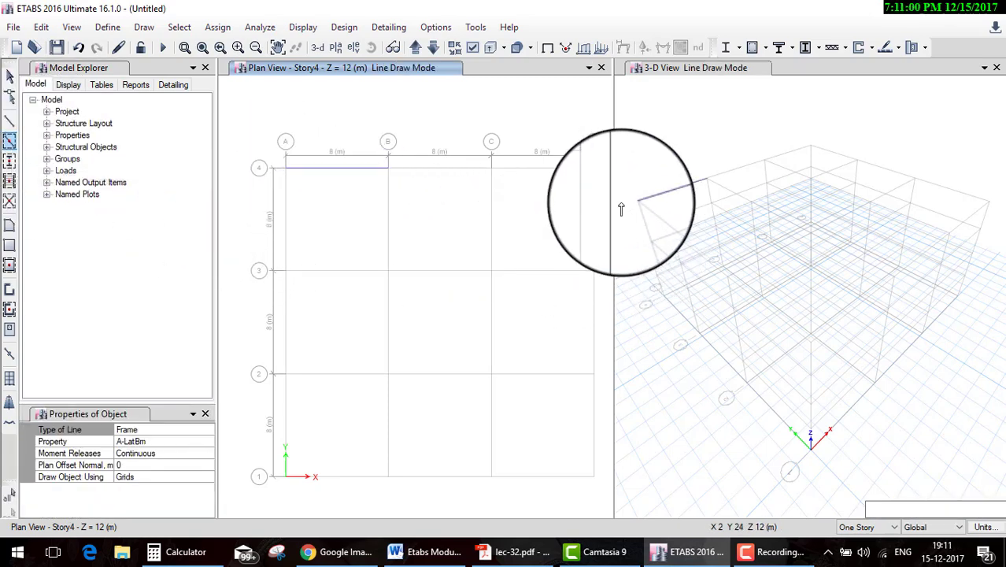
Show Elevation View 4 with only the beam, maximized and centred in the workspace.
click(354, 47)
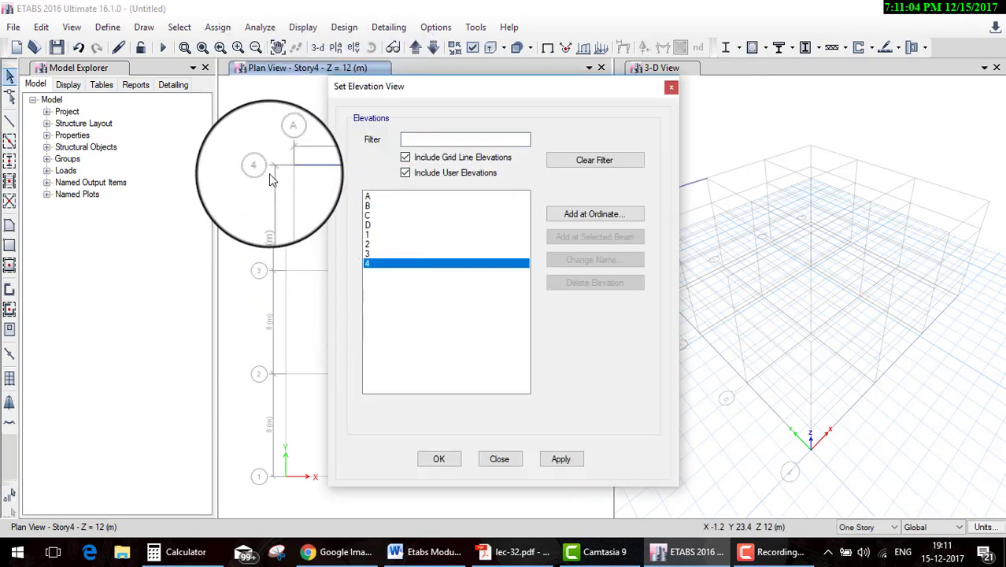
click(455, 459)
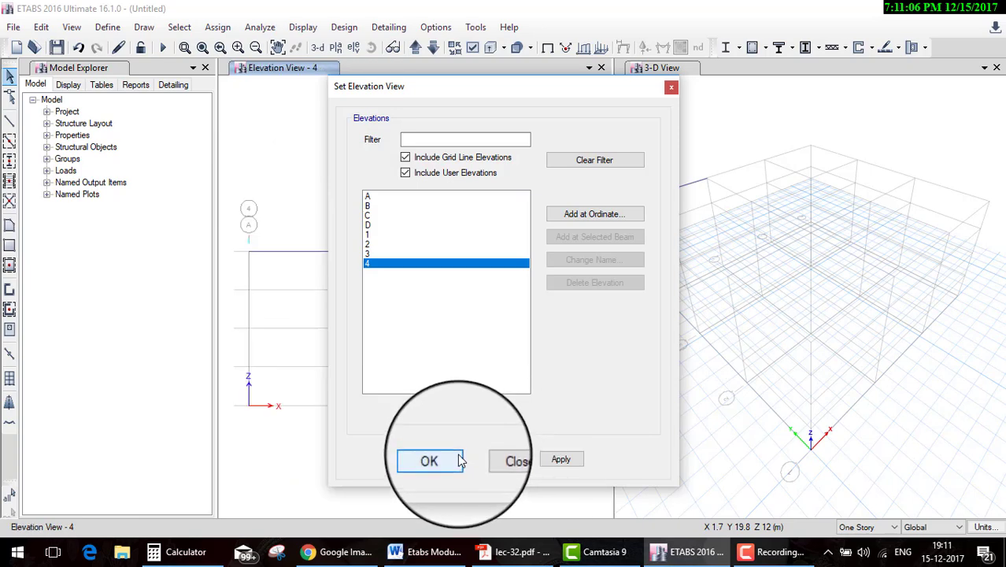
right_click(418, 194)
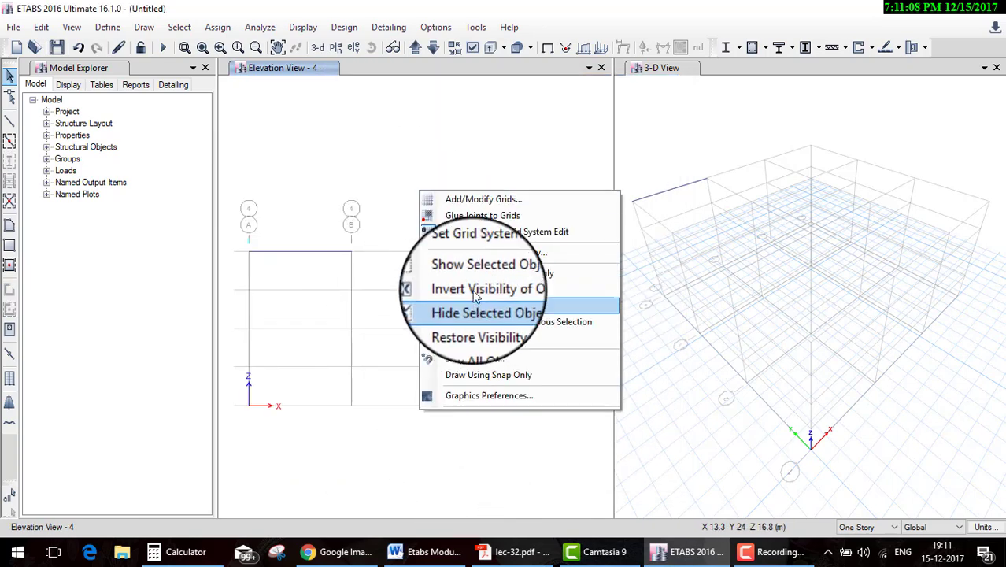
click(483, 270)
click(997, 68)
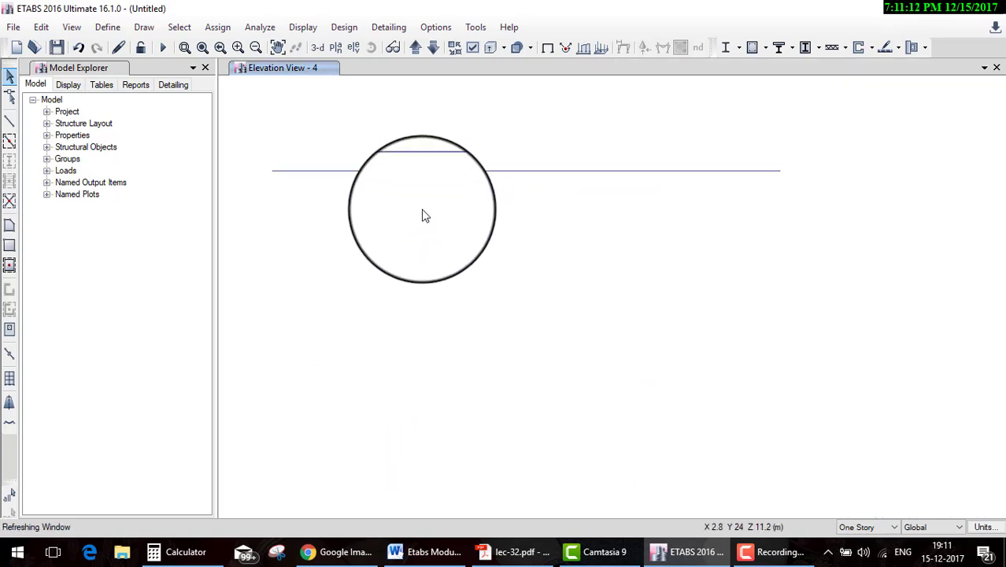
middle_drag(425, 216, 480, 275)
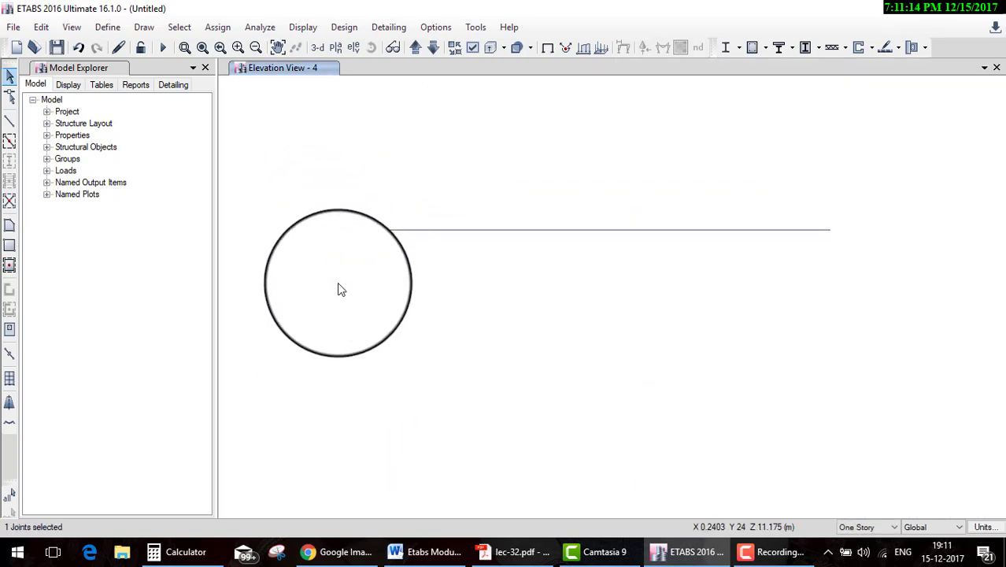
Assign a fully fixed restraint to the beam's left-end joint.
click(217, 27)
mouse_move(236, 48)
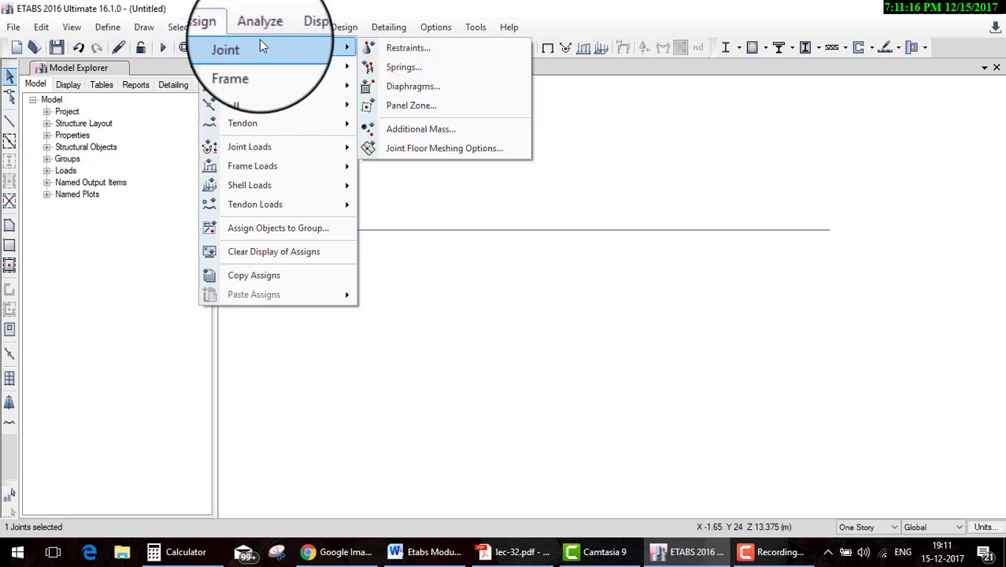
click(409, 48)
click(454, 308)
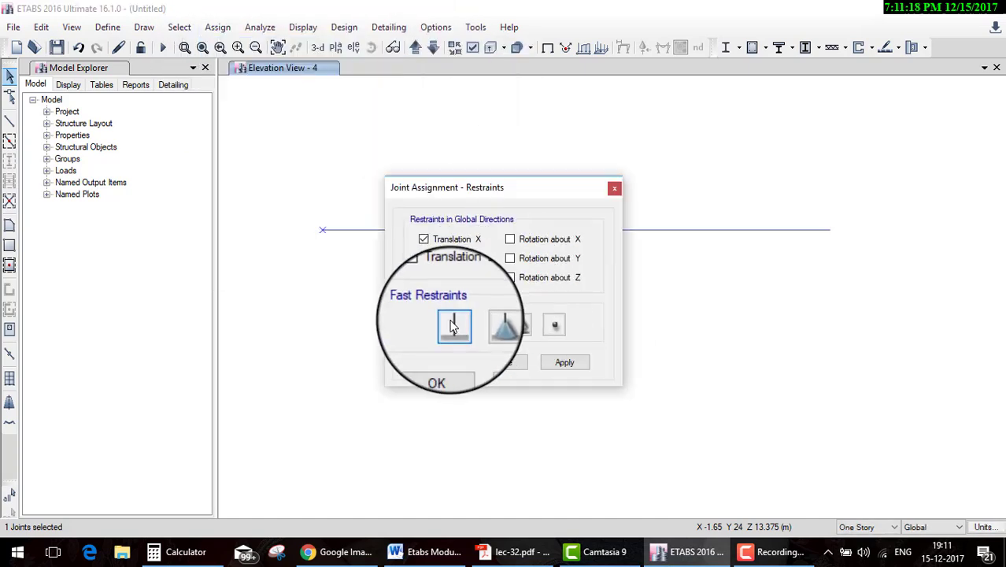
click(453, 375)
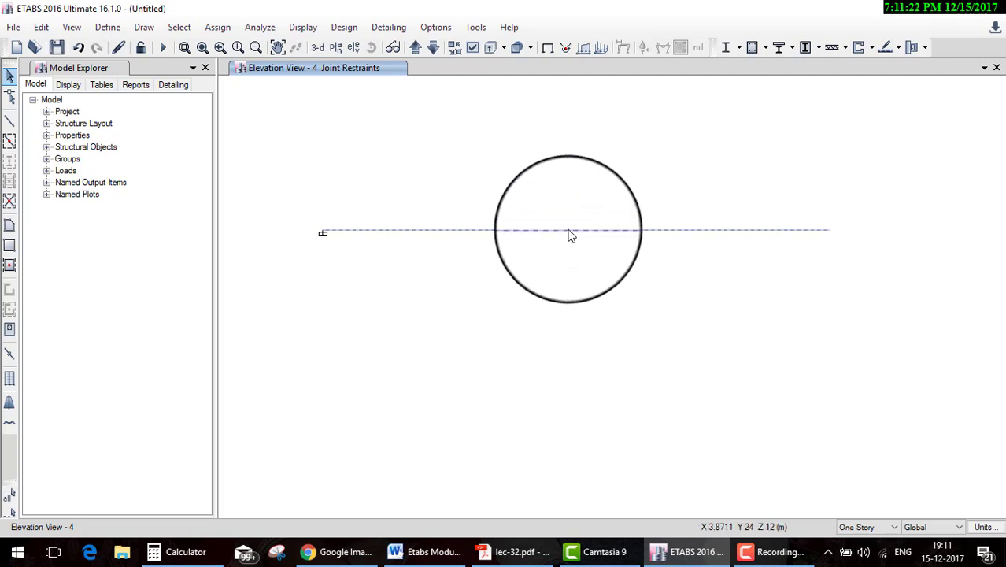
Open the beam's distributed load settings under Dead, with the beam panned and zoomed beside them.
click(569, 231)
click(217, 27)
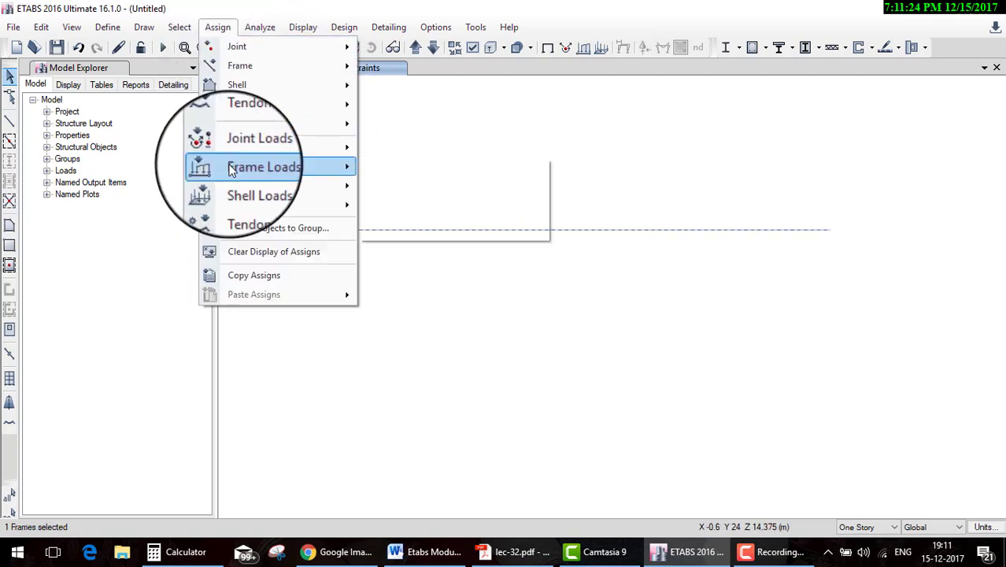
mouse_move(264, 167)
click(408, 189)
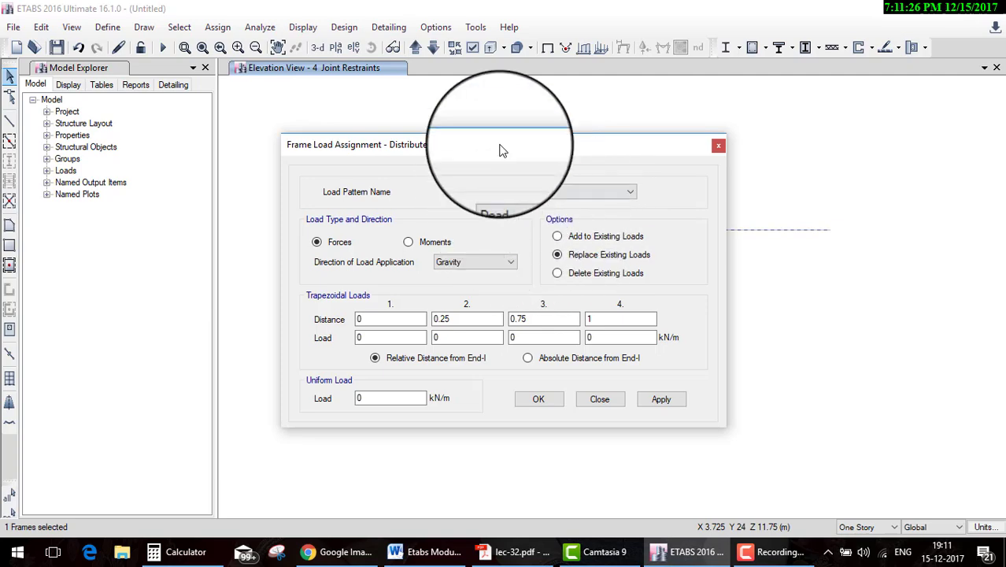
drag(502, 150, 258, 114)
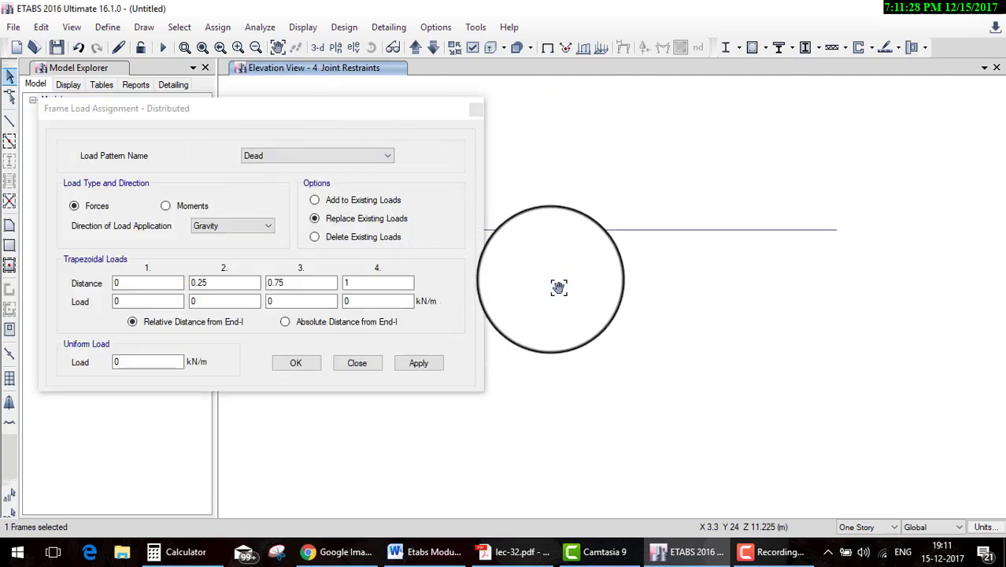
middle_drag(558, 286, 701, 275)
scroll(657, 281, down, 2)
scroll(659, 299, down, 2)
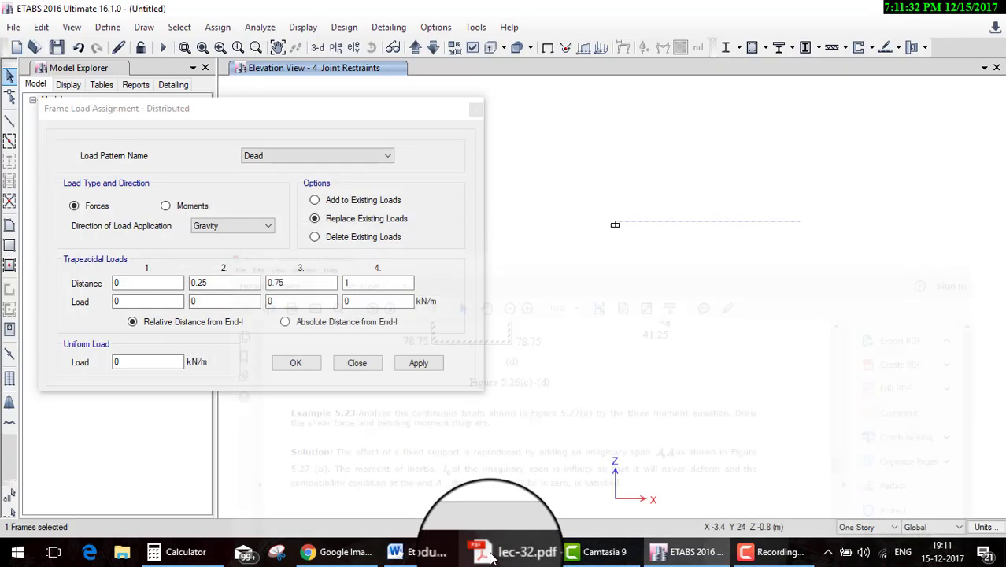
click(356, 561)
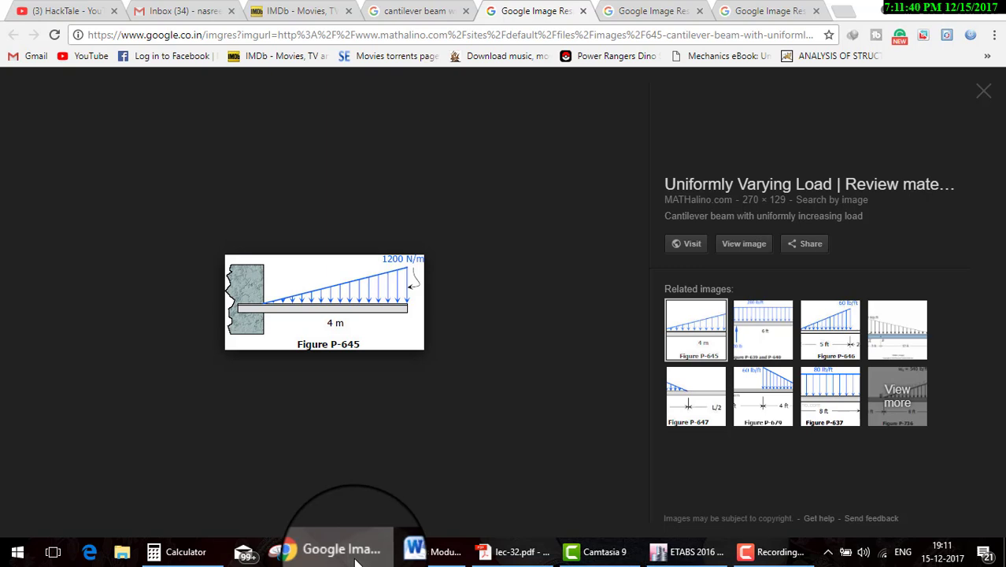
click(356, 560)
click(662, 266)
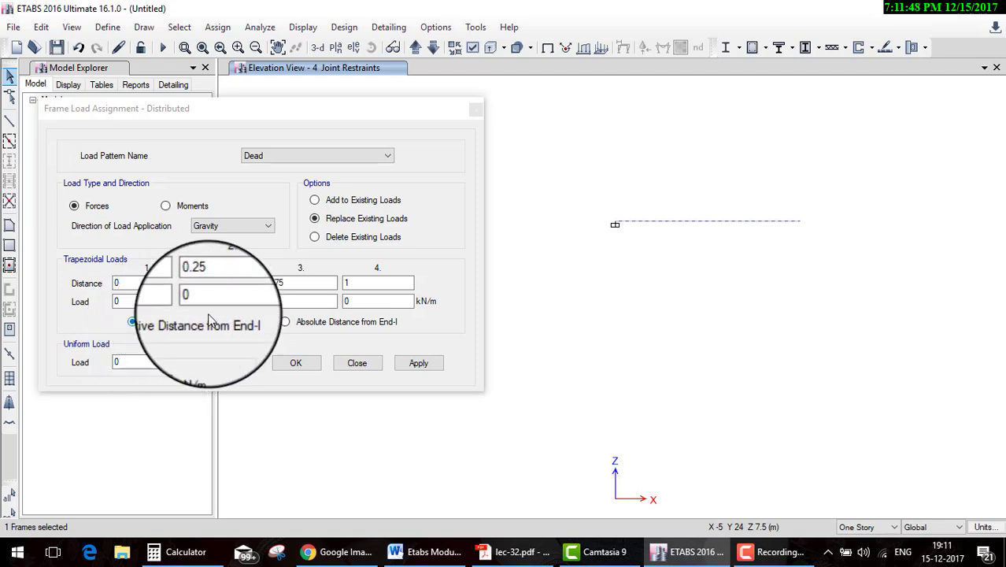
Apply a Dead trapezoidal load from 0 to 1.2 kN/m at 8 m, distances measured from end I.
click(312, 326)
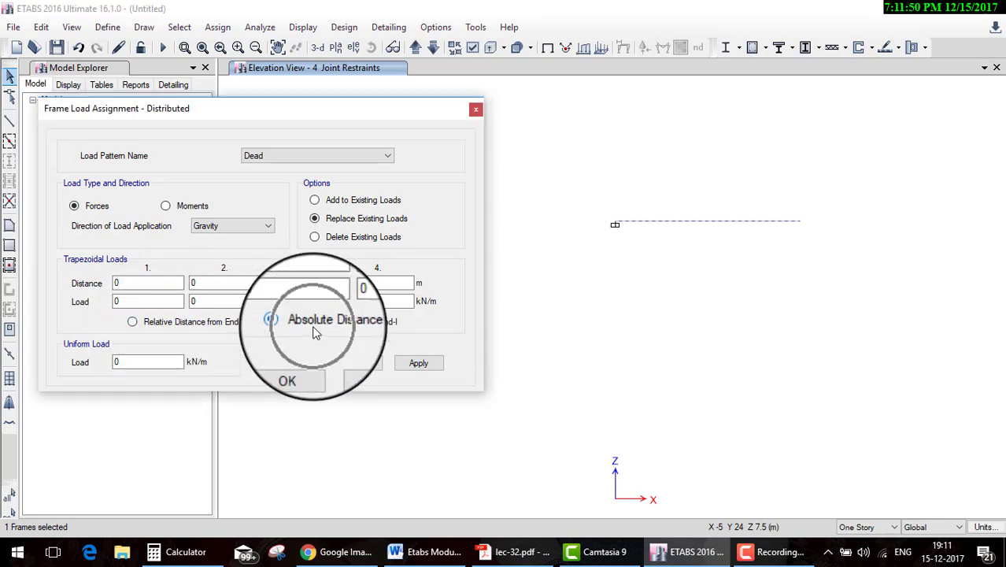
double_click(134, 282)
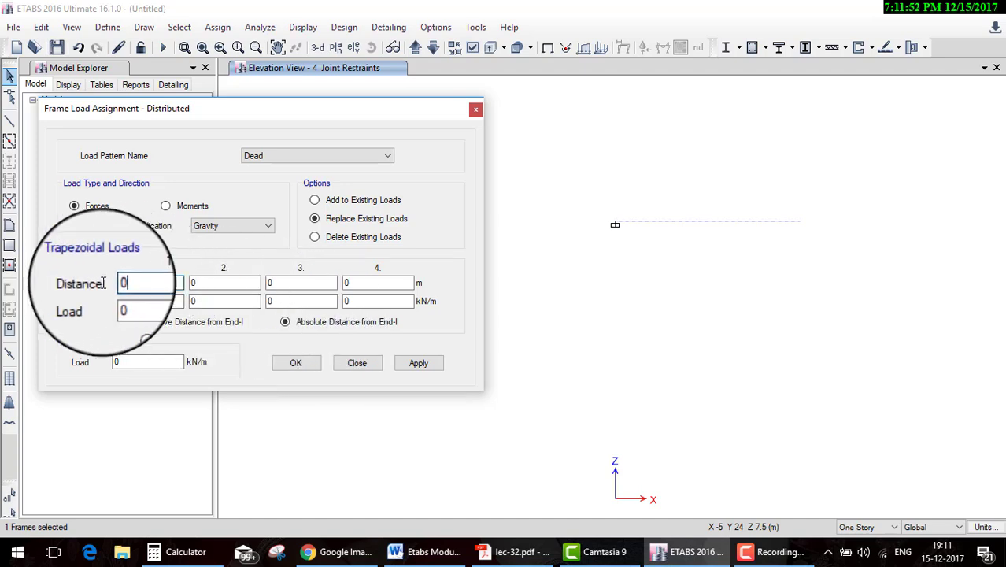
key(Tab)
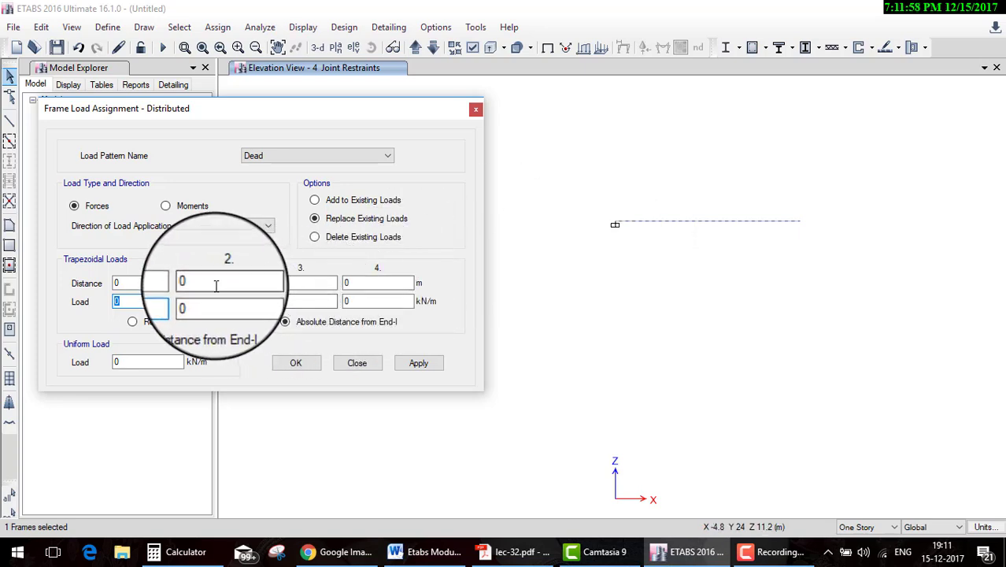
double_click(201, 284)
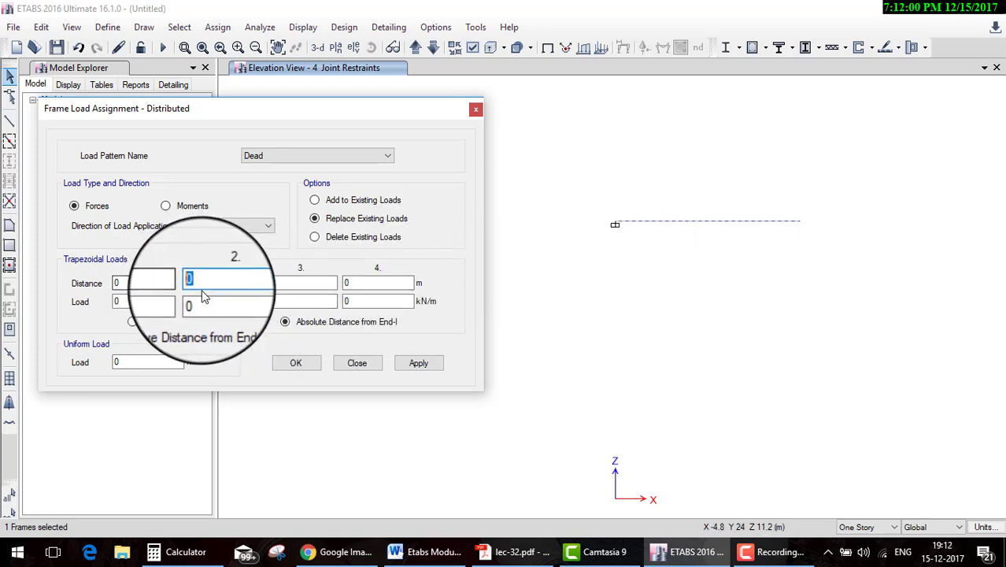
text(4)
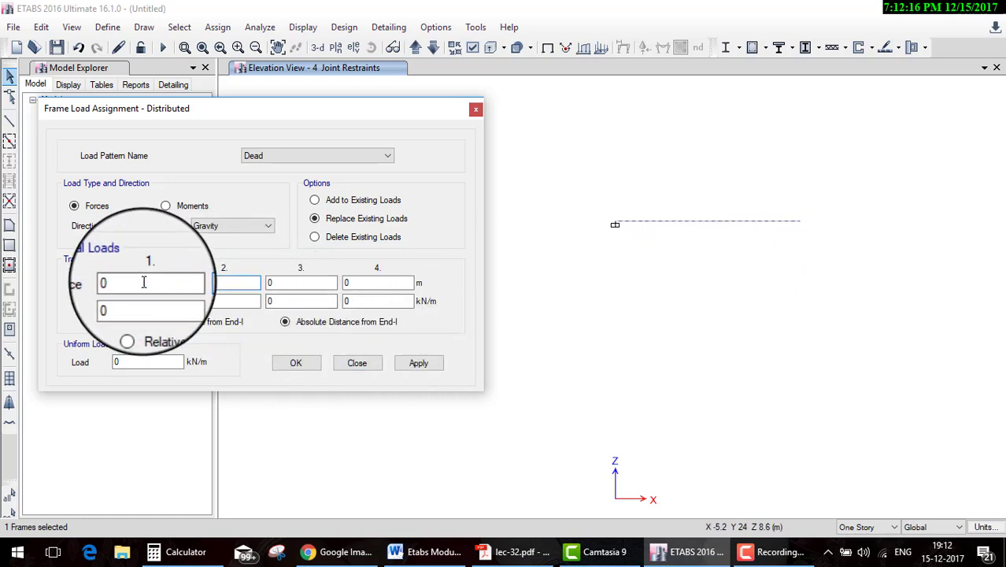
text(8)
key(Tab)
text(1.)
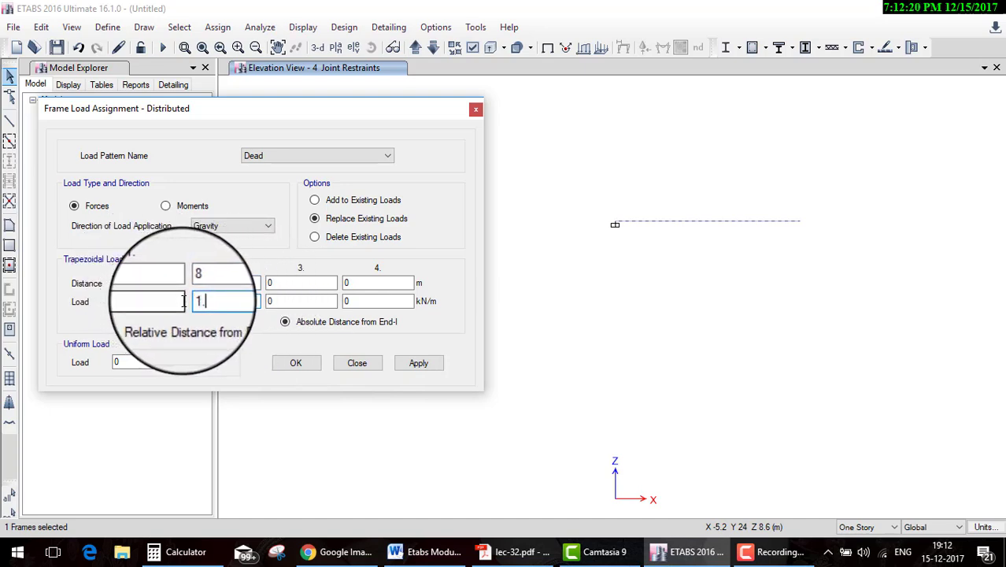
text(2)
click(295, 363)
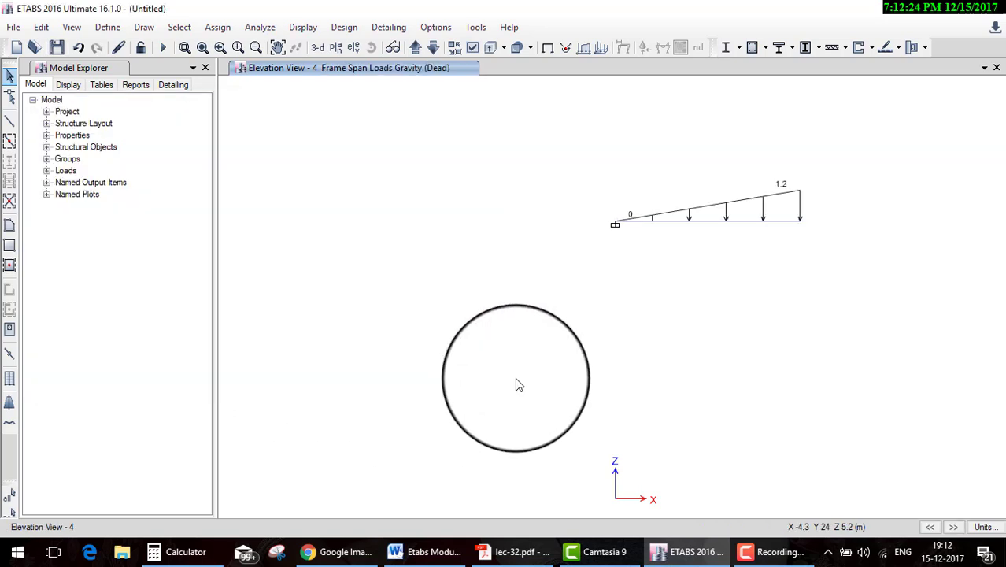
Run the analysis and save the model as uvl, giving a -6.637 mm Dead-load tip deflection.
click(163, 48)
text(uv)
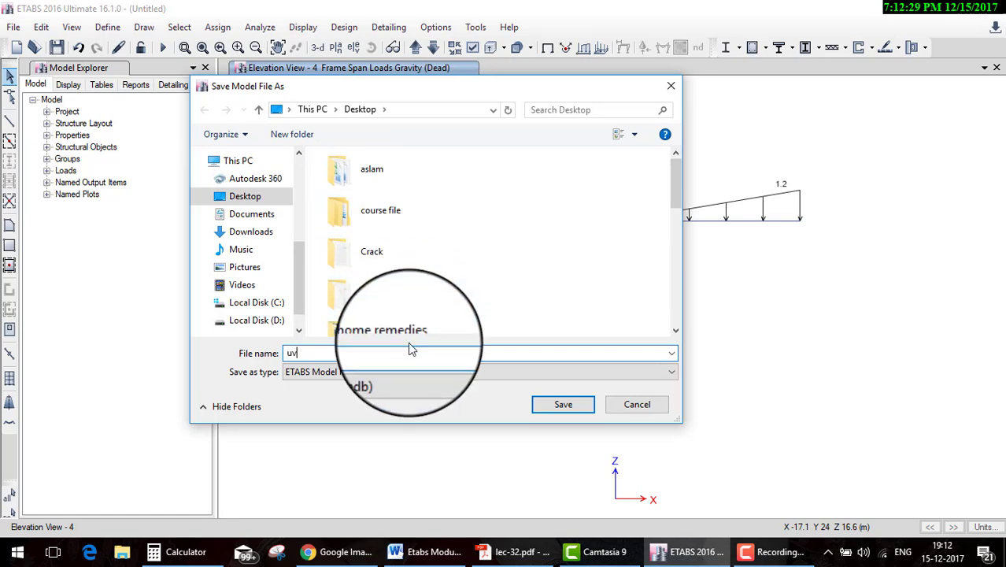
text(l)
click(562, 404)
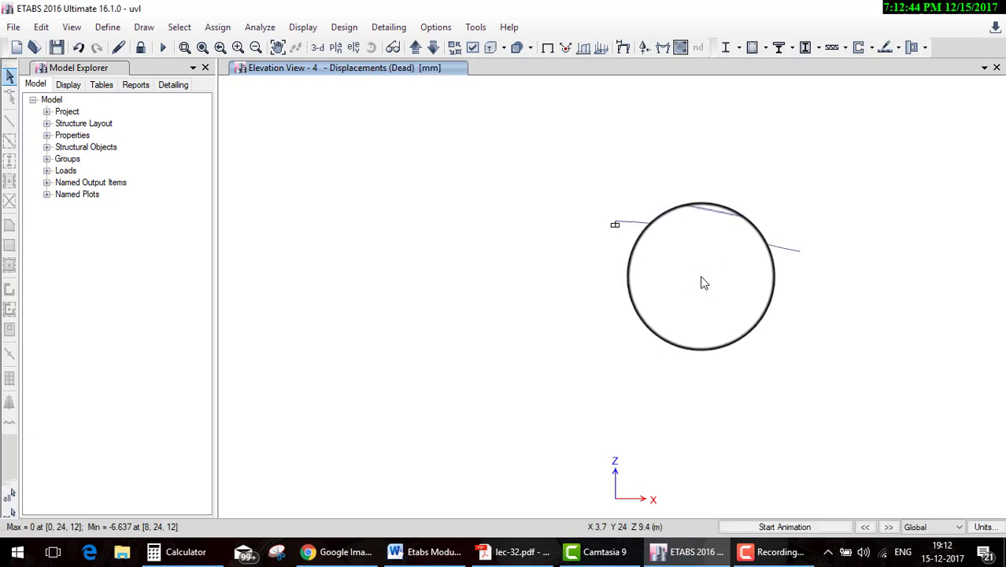
Show the Dead Moment 3-3 diagram with values (-56.8054 kN-m), then browse the reference beam images in Chrome.
click(662, 47)
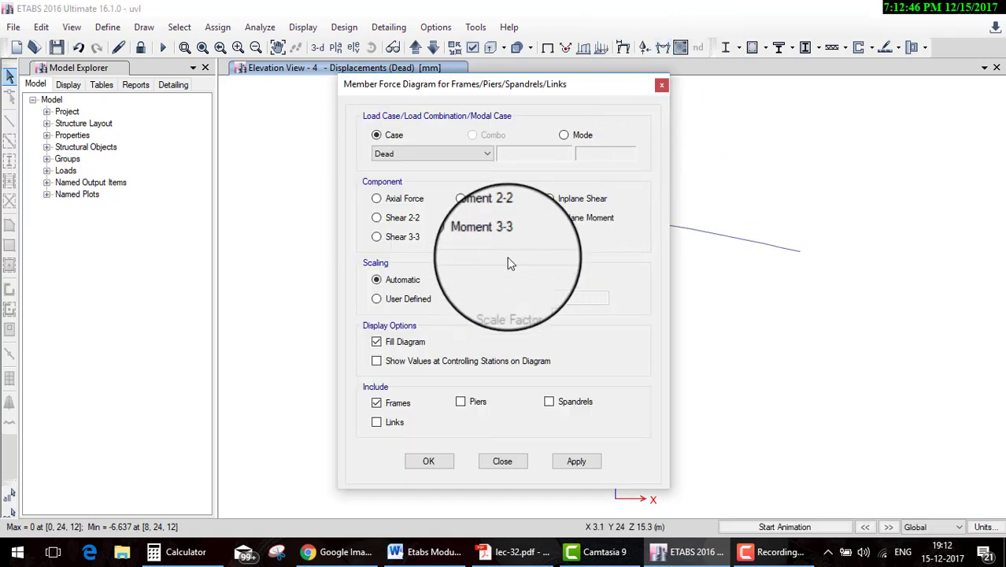
click(428, 461)
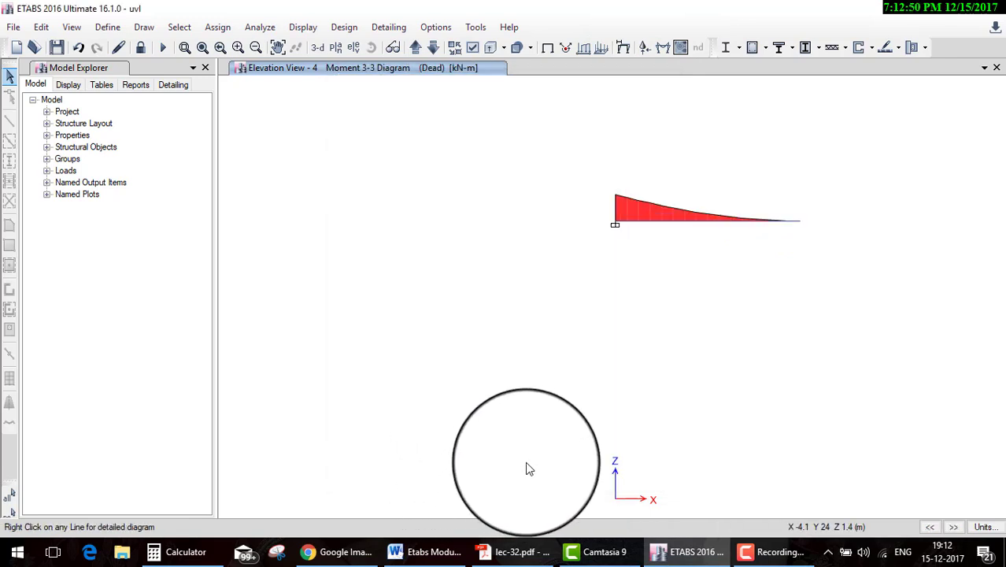
click(663, 50)
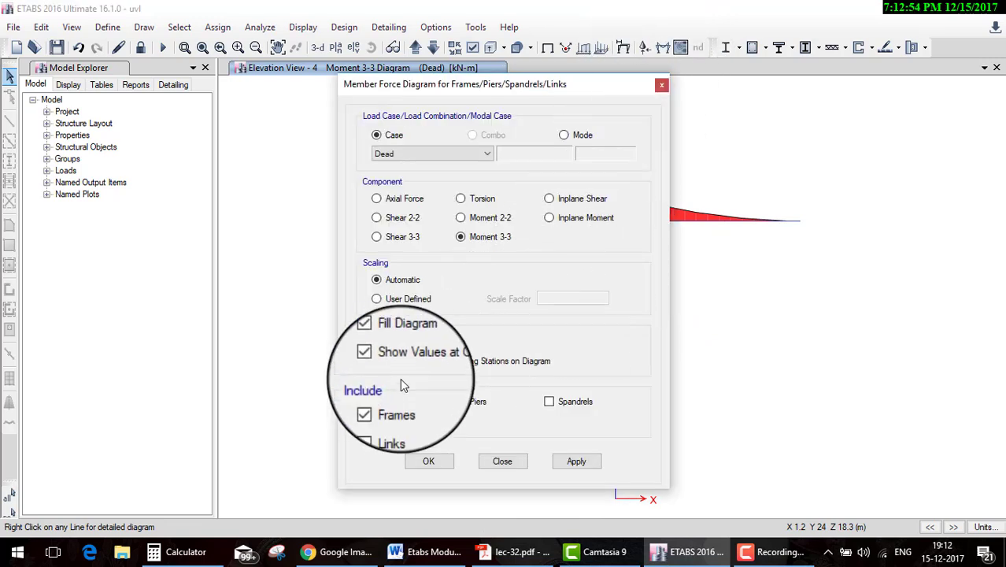
click(502, 461)
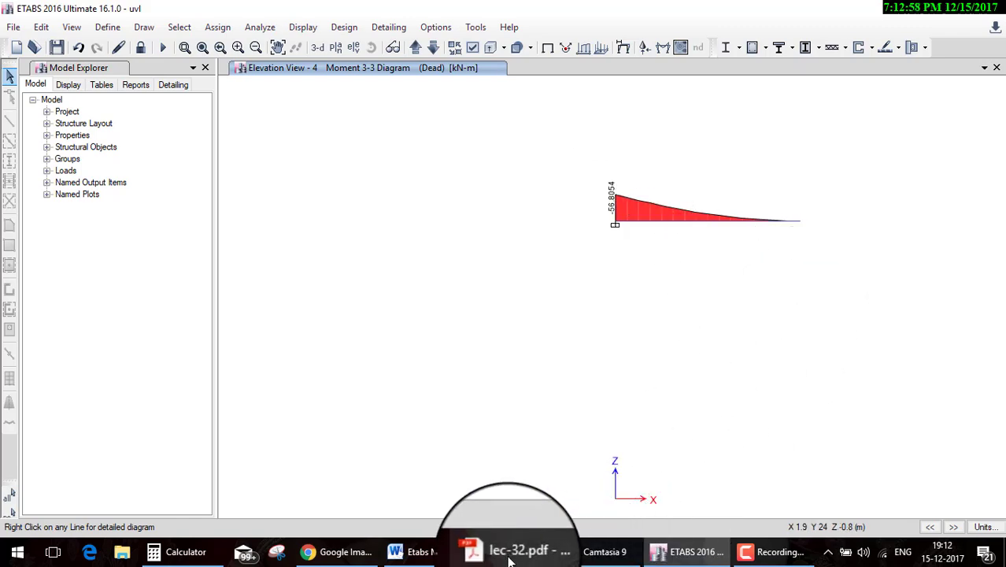
click(338, 551)
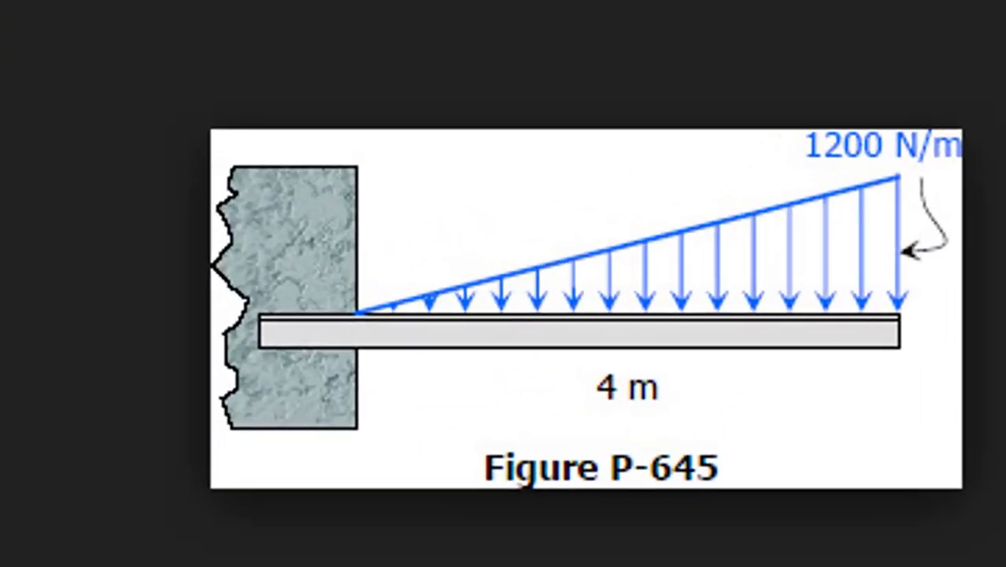
key(Right)
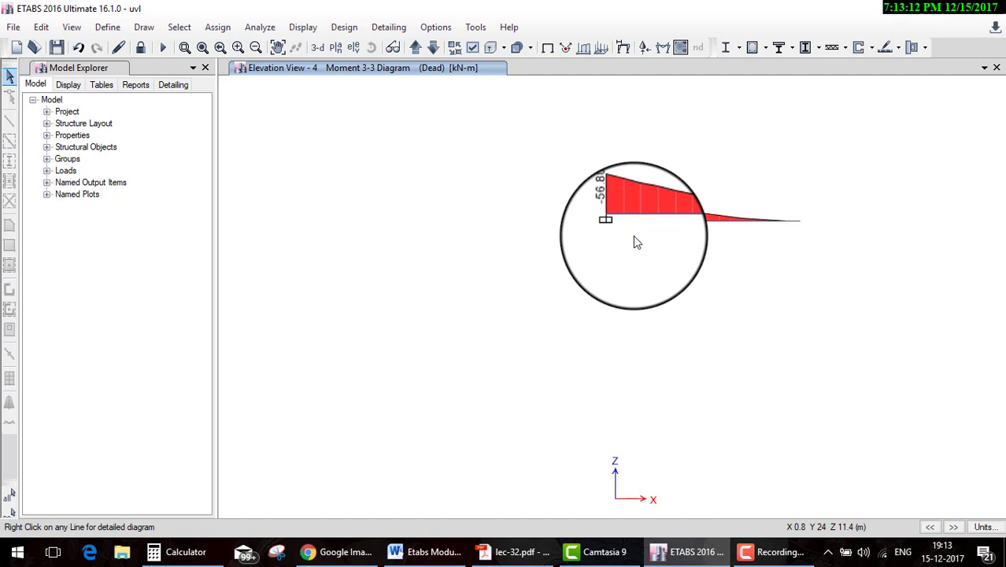
Unlock the model and set the distributed load's end distance to 8 m.
click(140, 48)
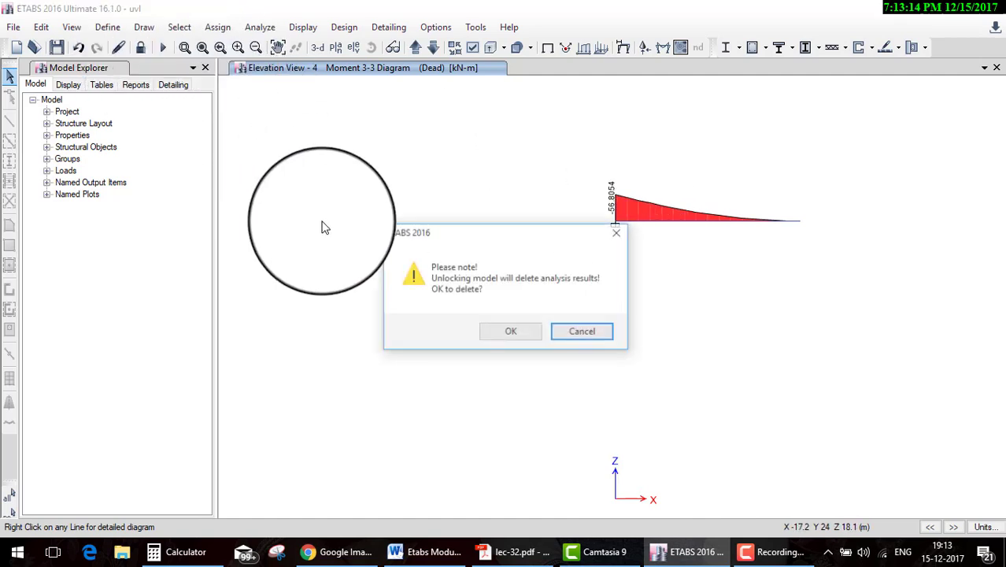
click(526, 333)
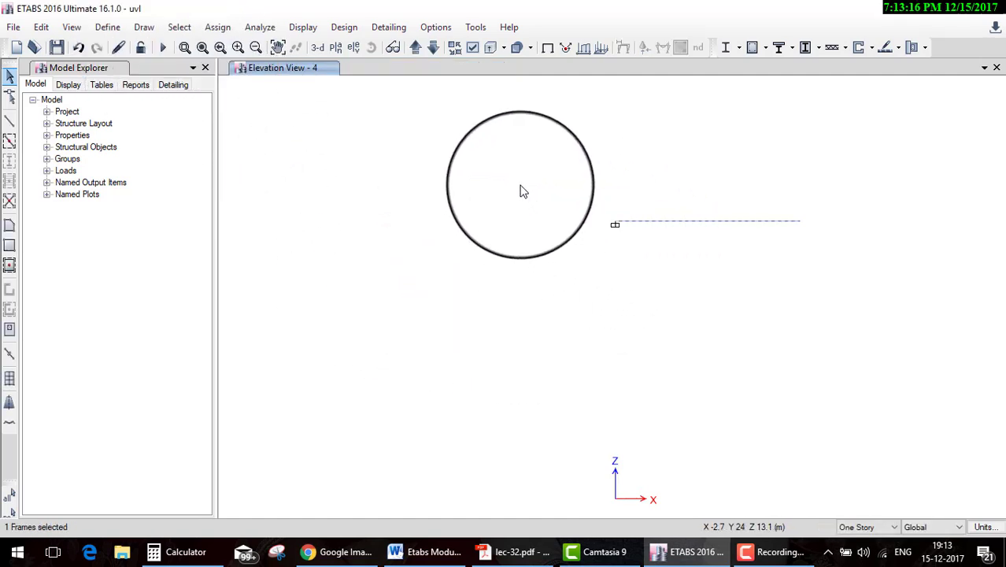
click(217, 27)
mouse_move(260, 166)
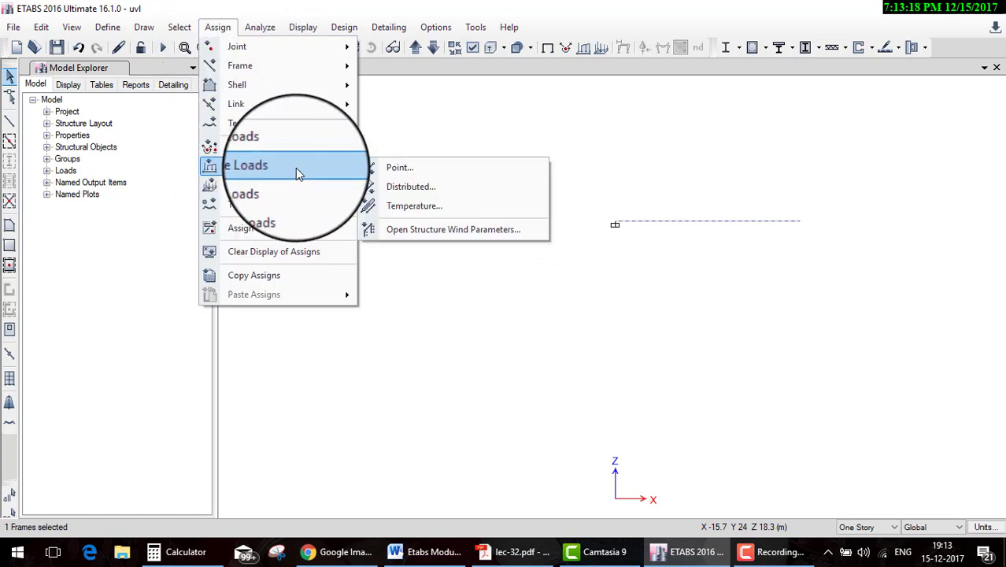
click(414, 184)
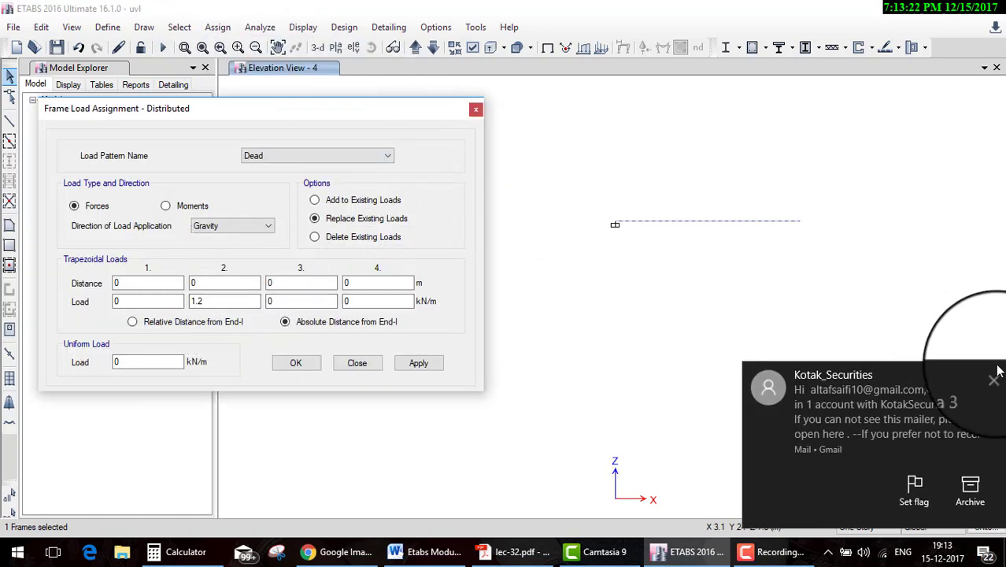
double_click(199, 283)
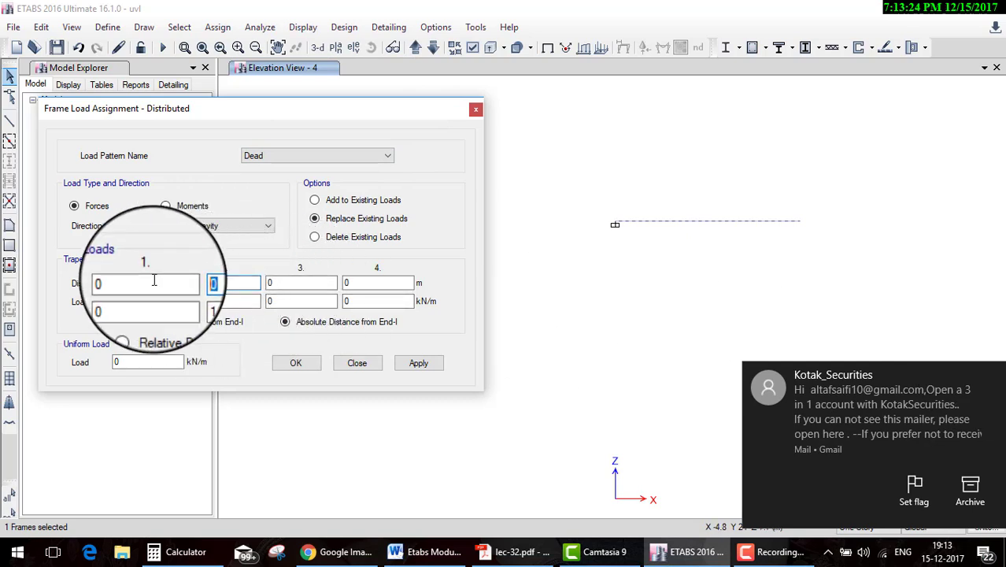
text(8)
key(Tab)
text(5)
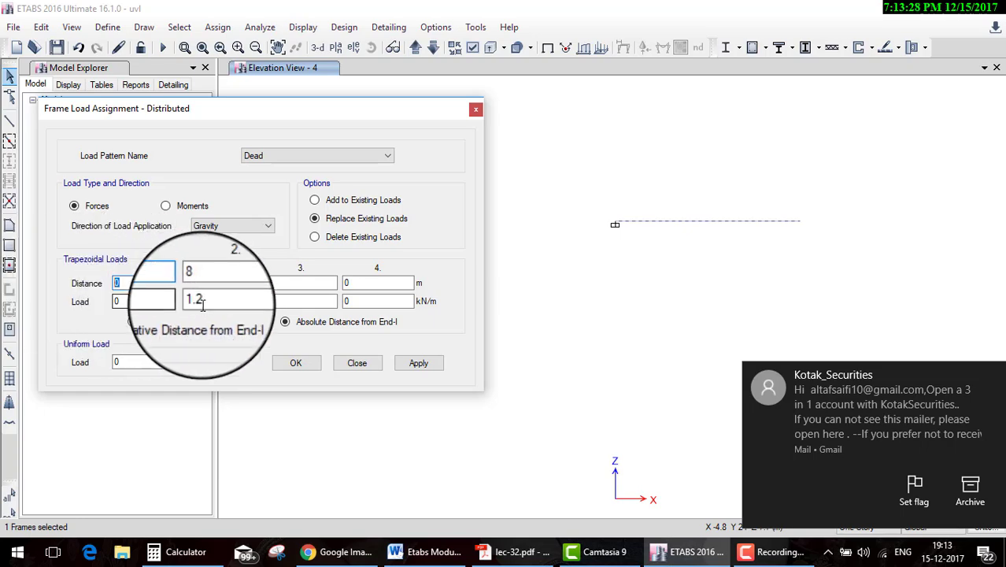
Set the start load to 2 kN/m and apply the 2-to-5 kN/m trapezoidal Dead load.
click(334, 552)
click(683, 555)
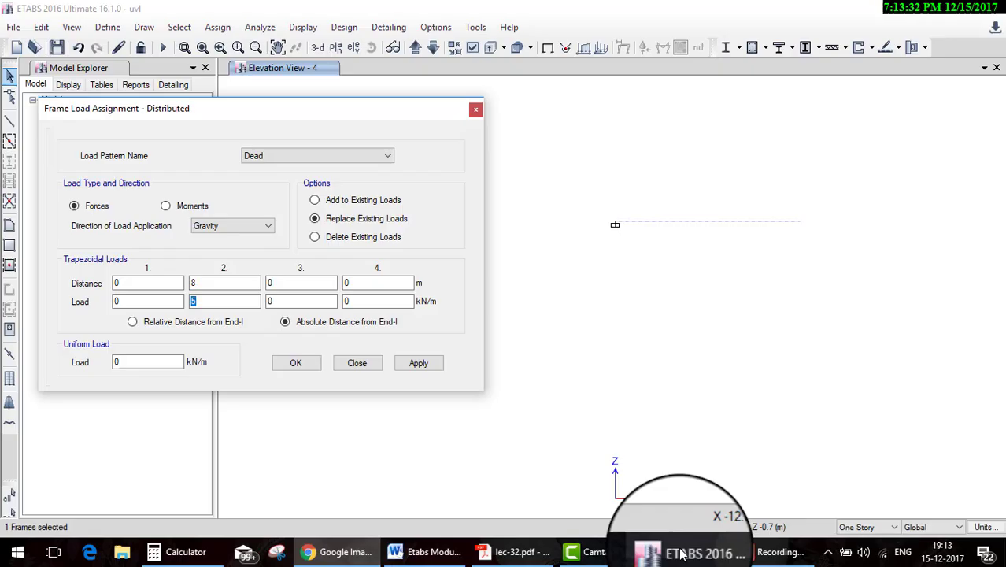
double_click(126, 282)
double_click(125, 302)
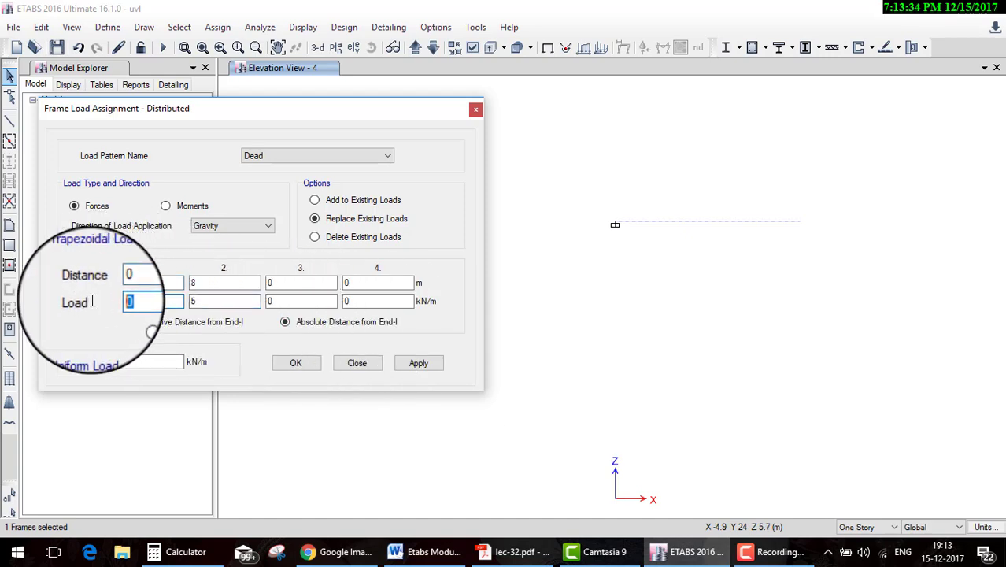
text(2)
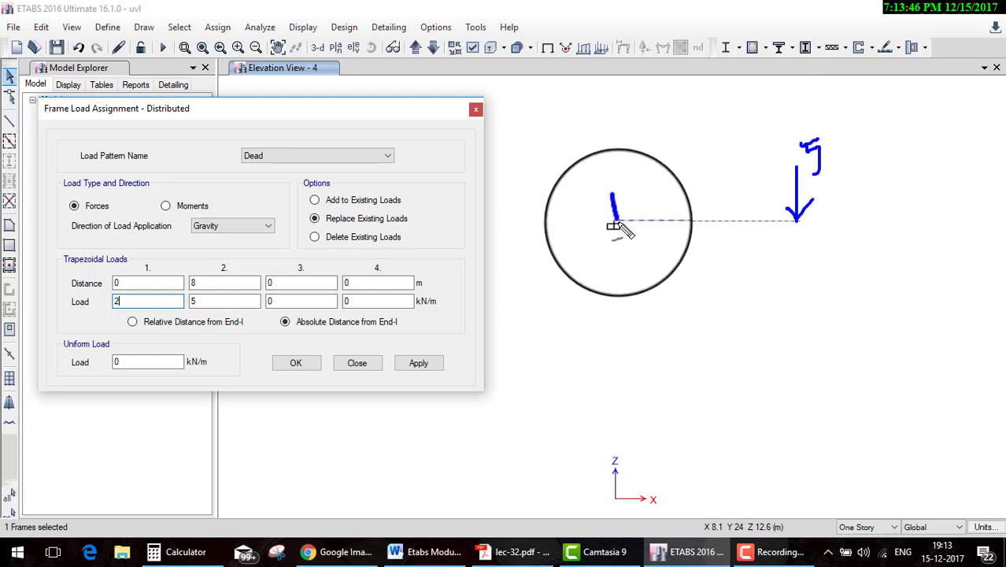
drag(620, 226, 606, 217)
mouse_move(572, 180)
mouse_down()
mouse_move(598, 198)
mouse_move(784, 167)
mouse_up()
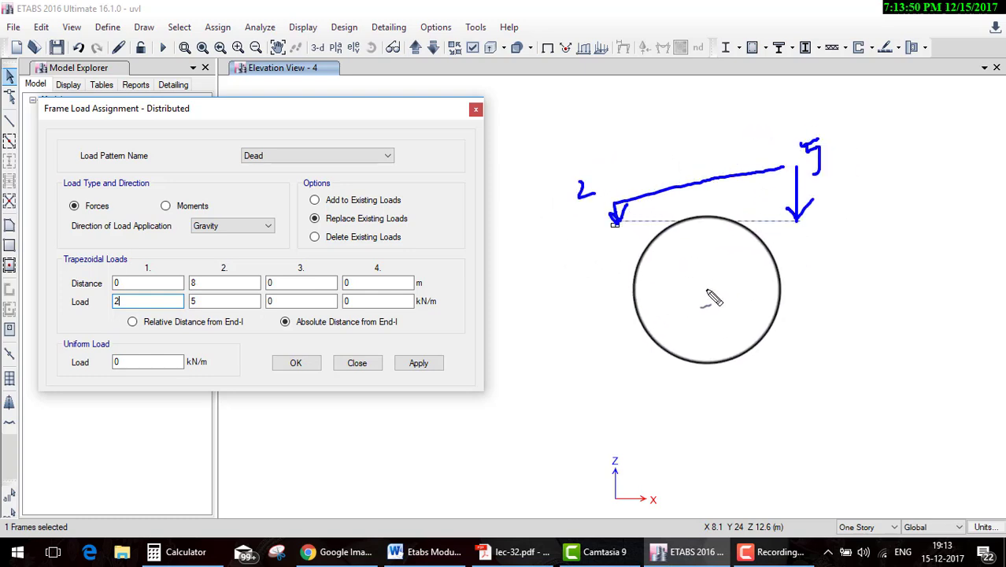
key(Escape)
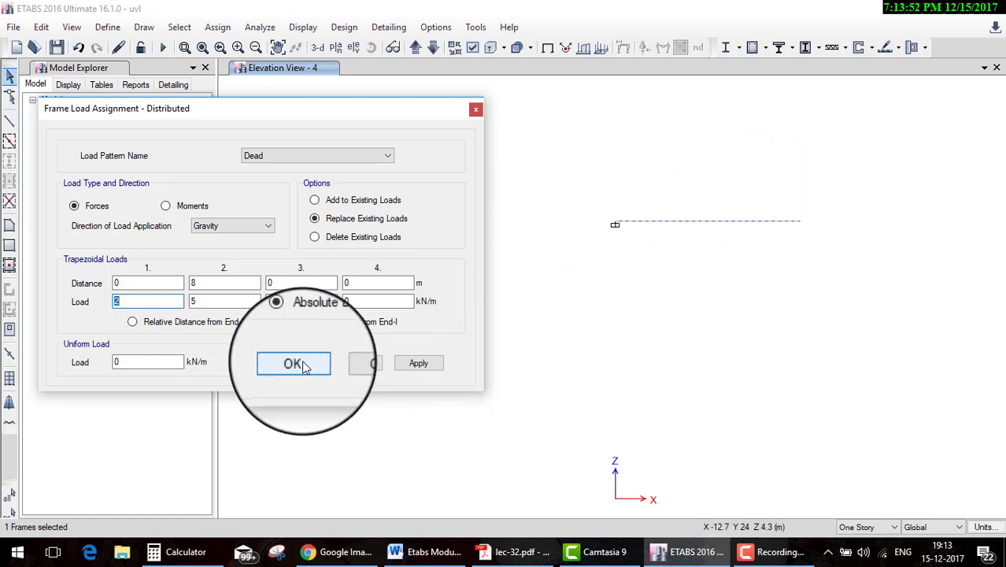
click(304, 365)
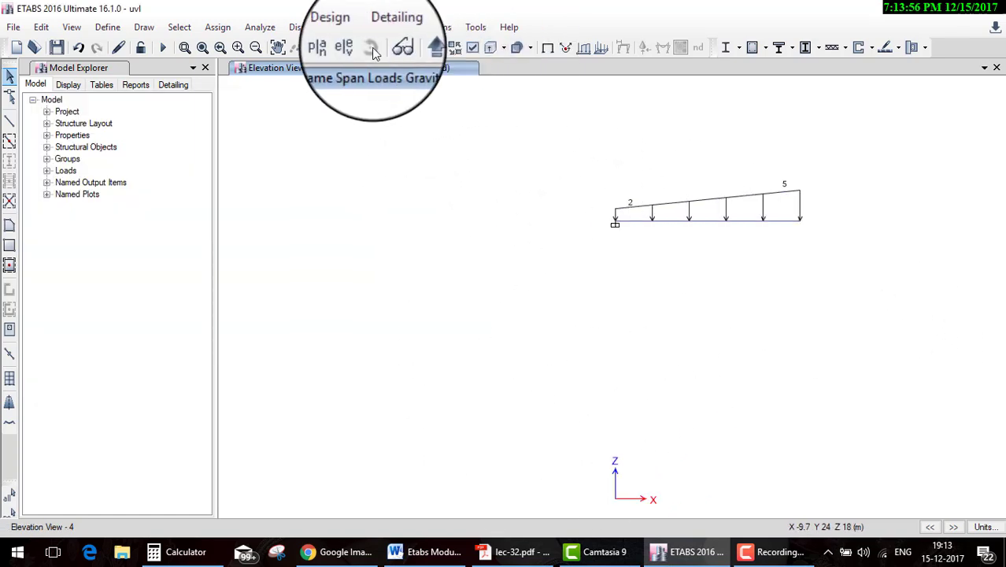
Run the analysis, view the Dead Moment 3-3 diagram (-159.2054 kN-m at the fixed end), then unlock the model.
click(163, 48)
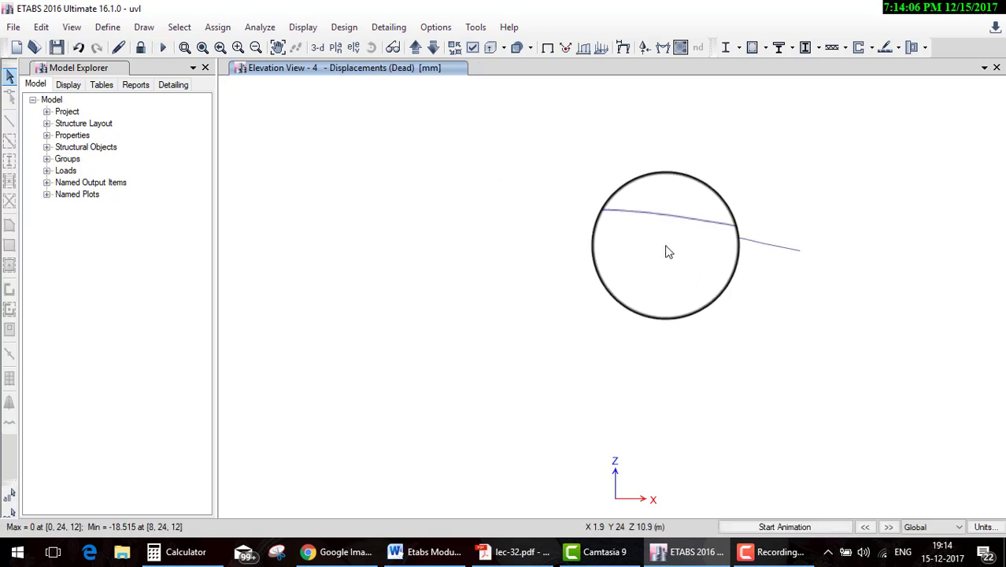
click(662, 47)
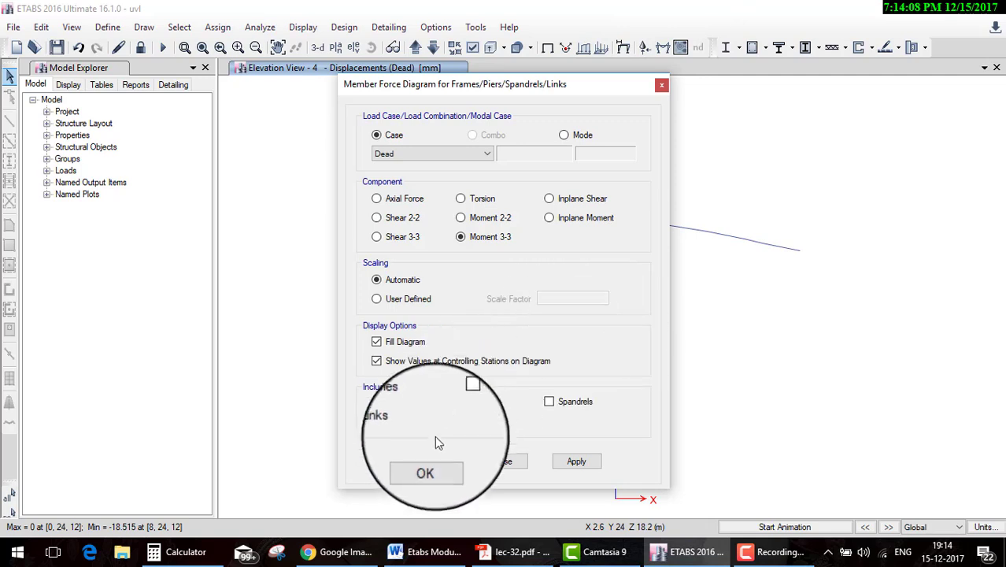
click(427, 464)
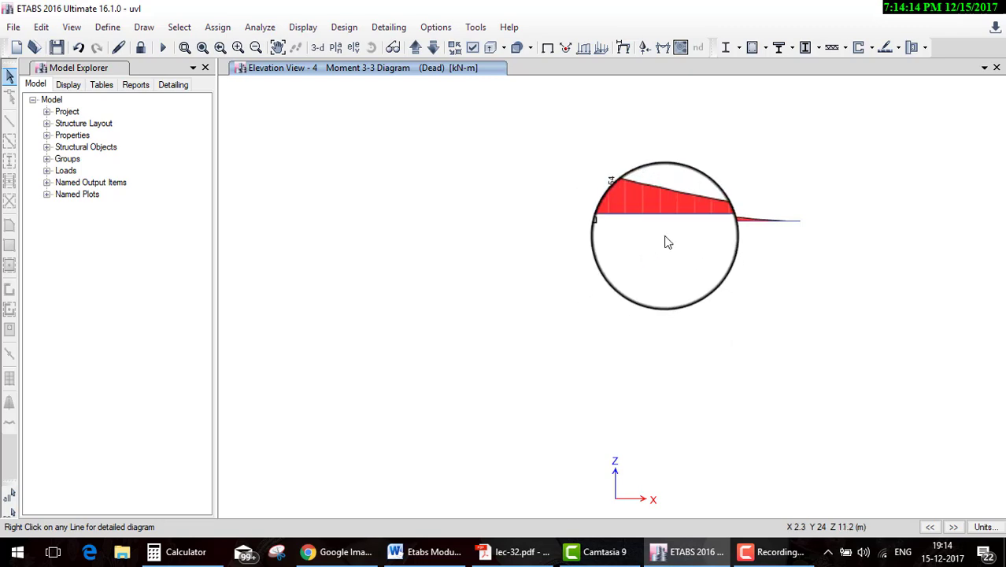
click(140, 48)
Confirm the unlock, review the Figure P-627 beam (200 to 600 N/m) in Chrome, and return to ETABS.
click(503, 330)
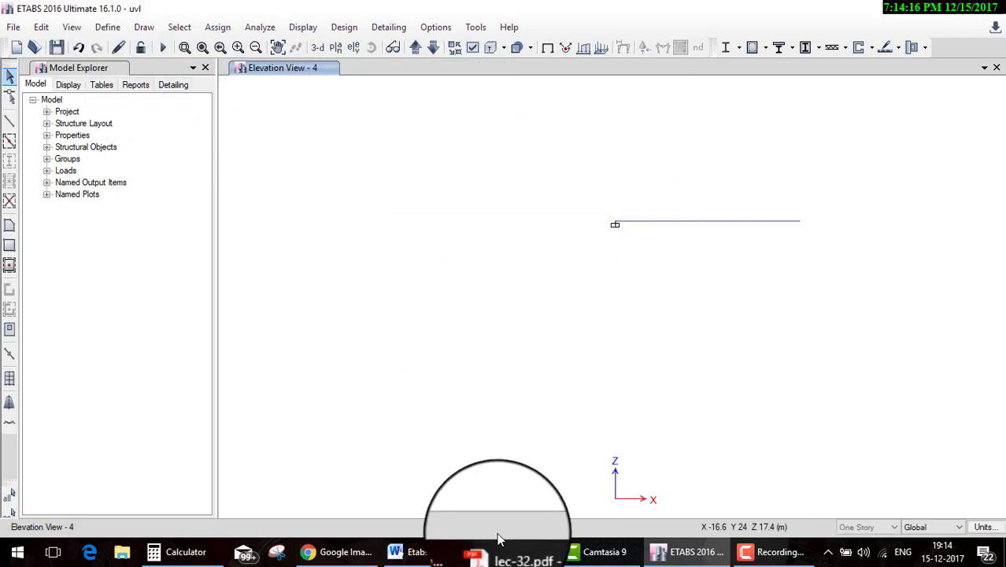
click(338, 552)
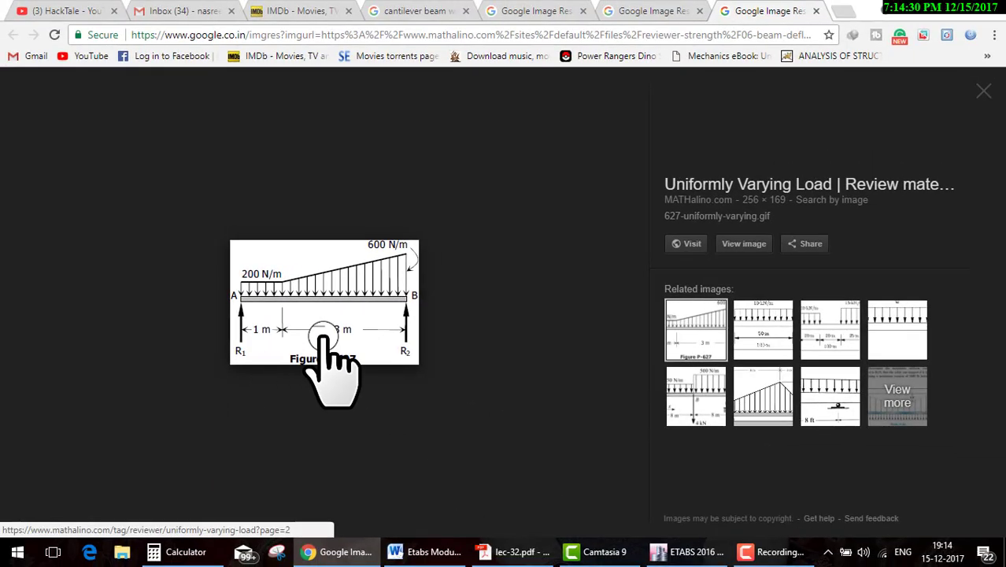
click(661, 547)
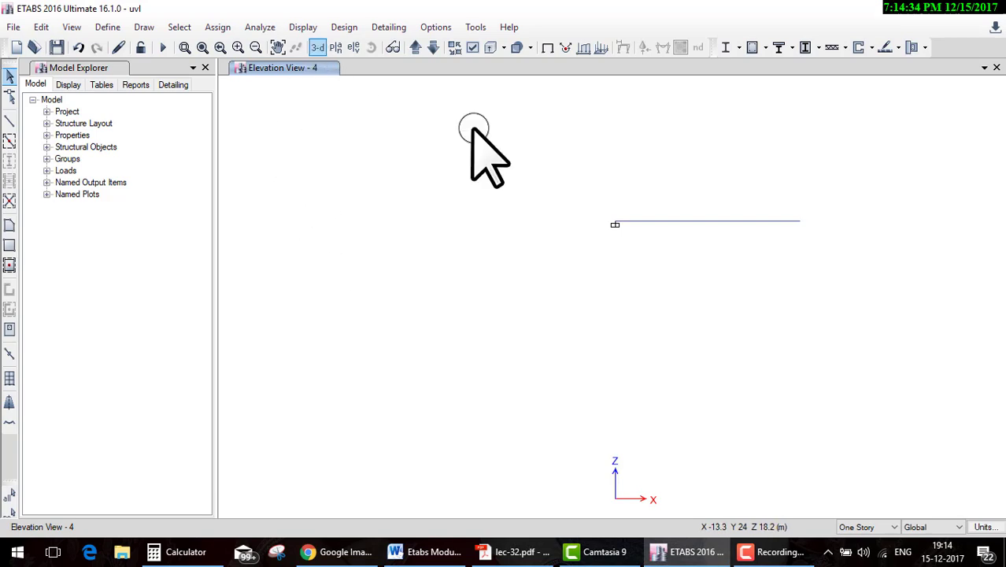
Open the beam's distributed load settings and sketch the constant 2 kN/m portion on screen.
click(655, 221)
click(219, 27)
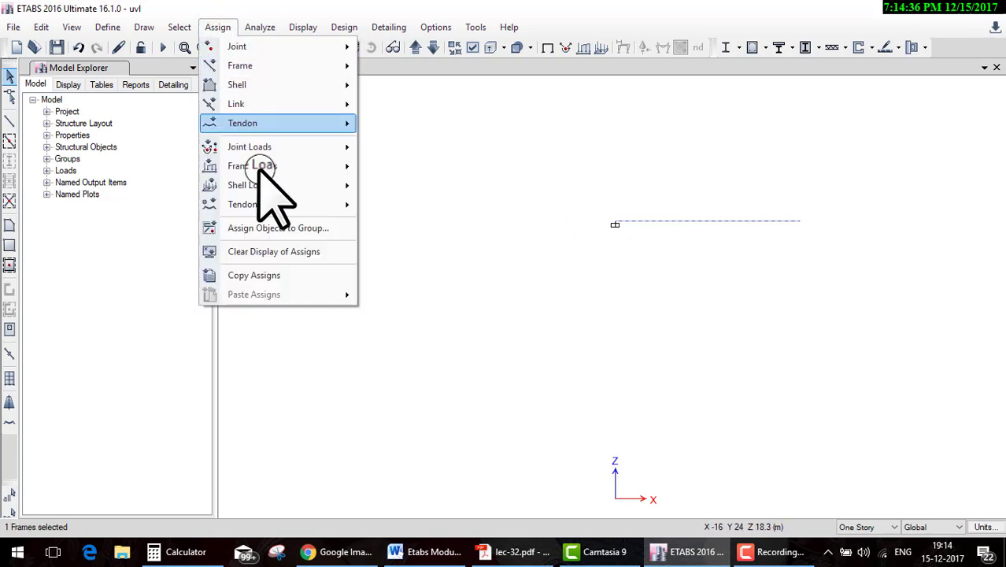
click(277, 165)
click(403, 187)
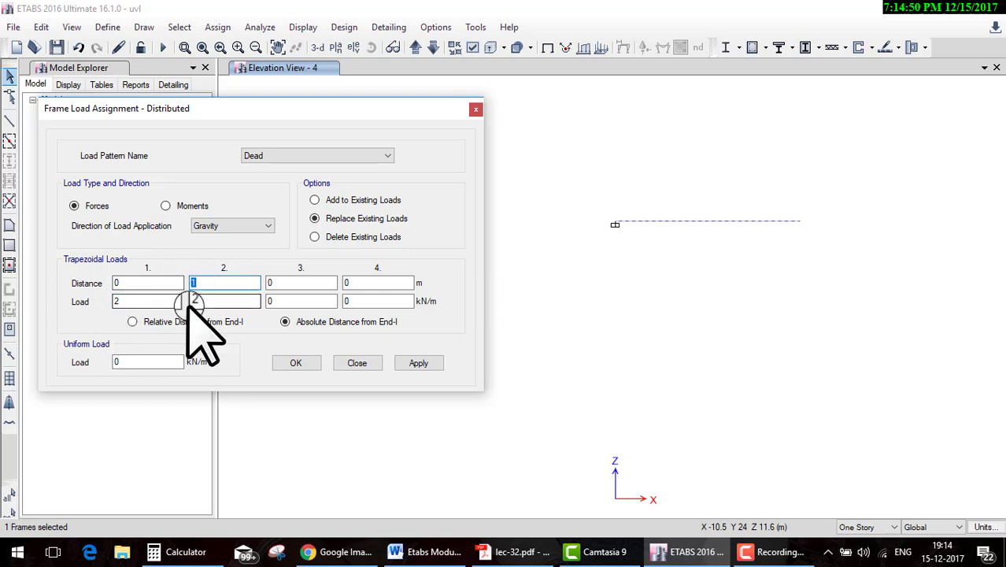
drag(583, 288, 634, 276)
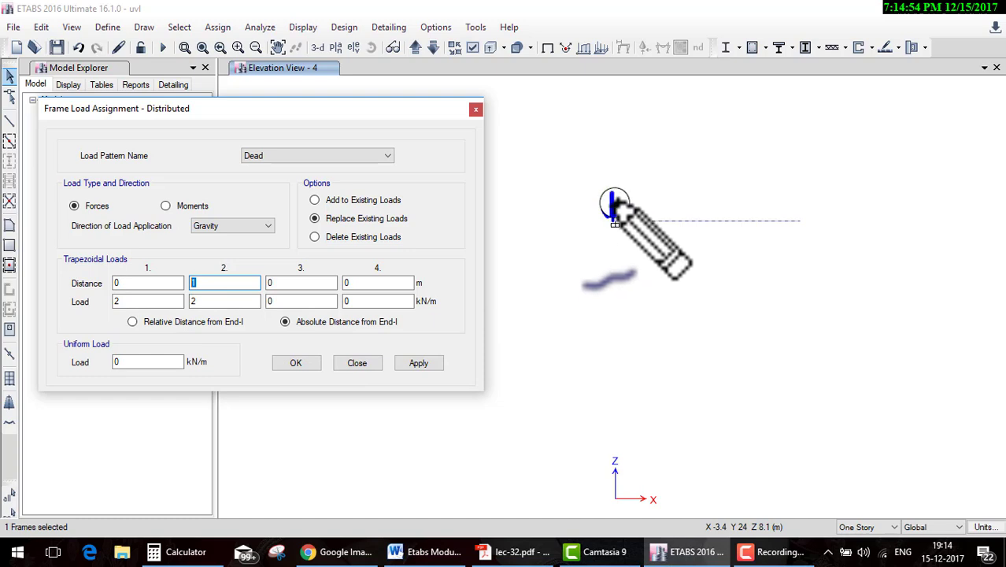
mouse_move(594, 167)
mouse_down()
mouse_move(639, 182)
mouse_move(621, 205)
mouse_move(669, 220)
mouse_up()
mouse_move(682, 164)
mouse_down()
mouse_move(665, 167)
mouse_move(683, 180)
mouse_up()
drag(615, 199, 663, 200)
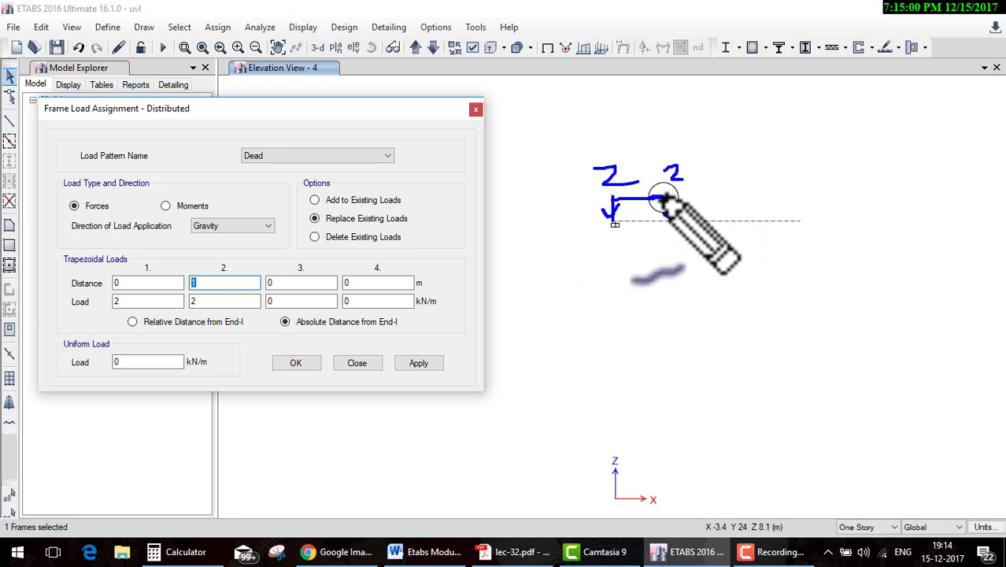
key(Escape)
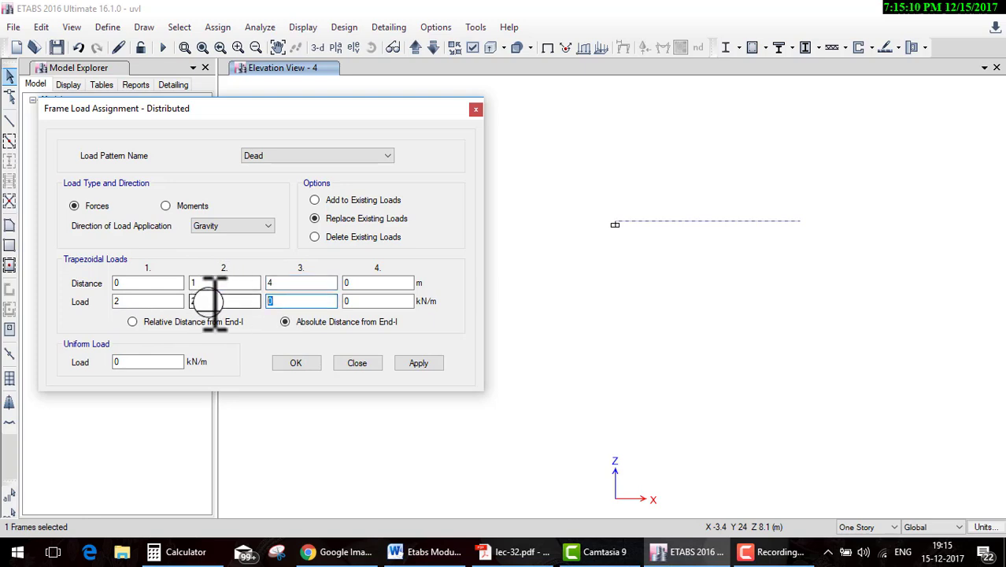
click(302, 300)
text(6)
Sketch the load rising to 6 kN/m at 4 m and apply the 2-to-6 kN/m Dead load.
key(ctrl+shift+d)
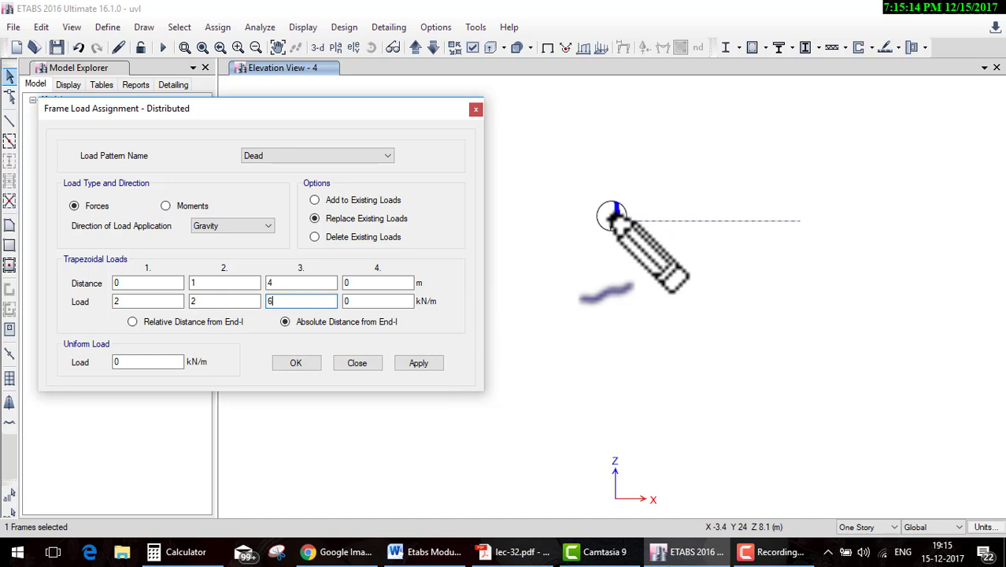
drag(614, 220, 669, 221)
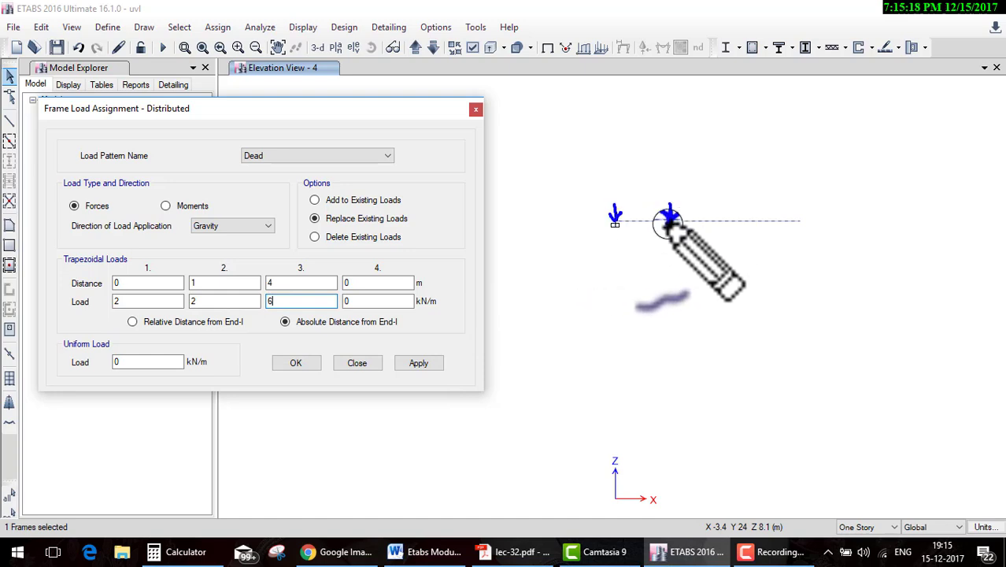
mouse_move(729, 186)
mouse_down()
mouse_move(732, 218)
mouse_move(739, 207)
mouse_up()
drag(618, 206, 729, 184)
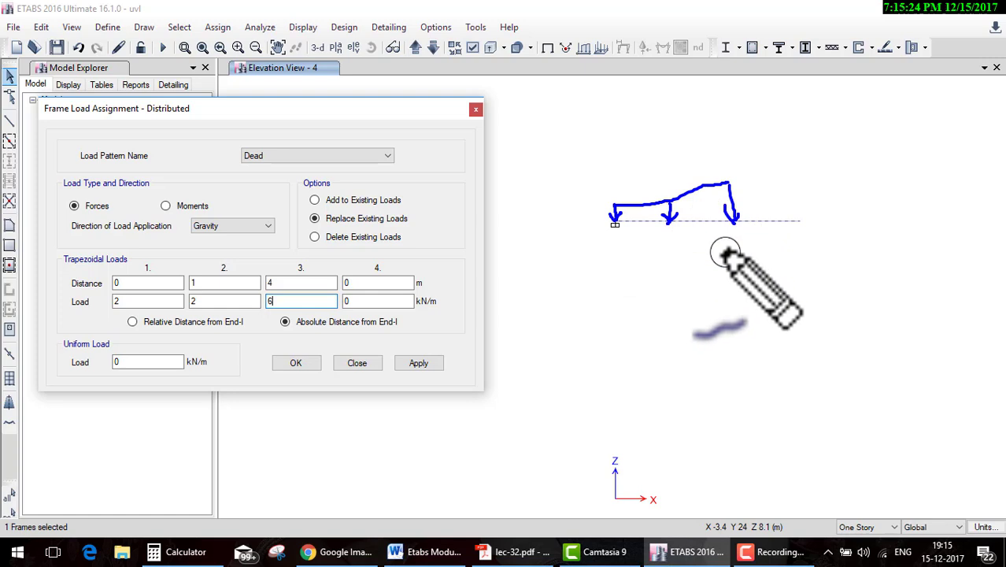
key(Escape)
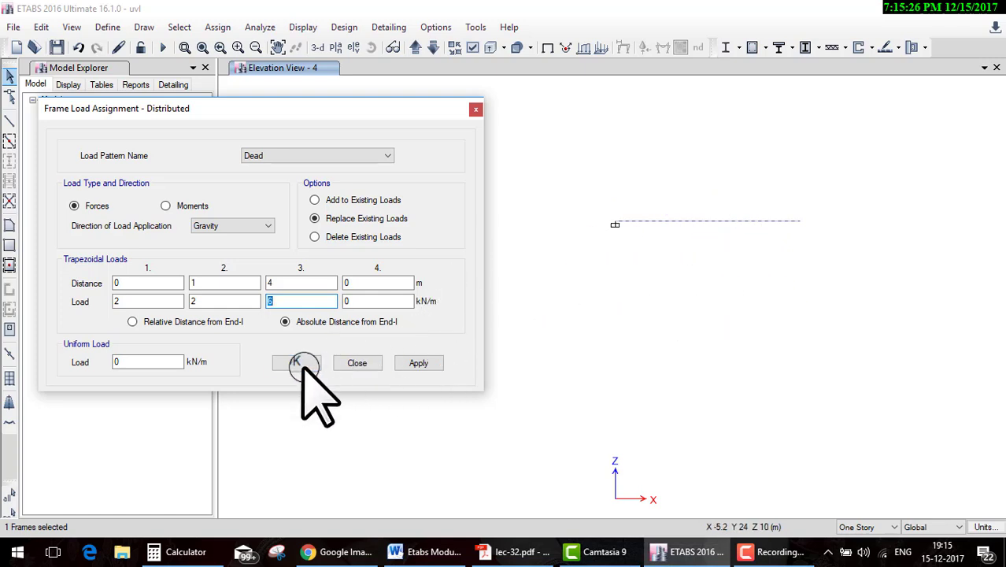
click(303, 363)
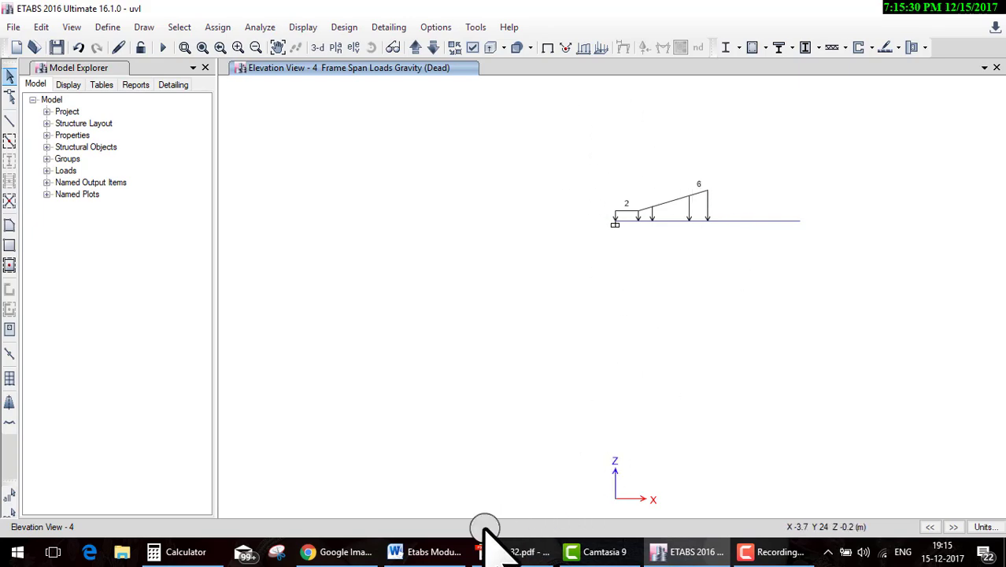
Compare against the reference varying-load figure in Chrome, then return to the reanalysed ETABS beam.
click(332, 543)
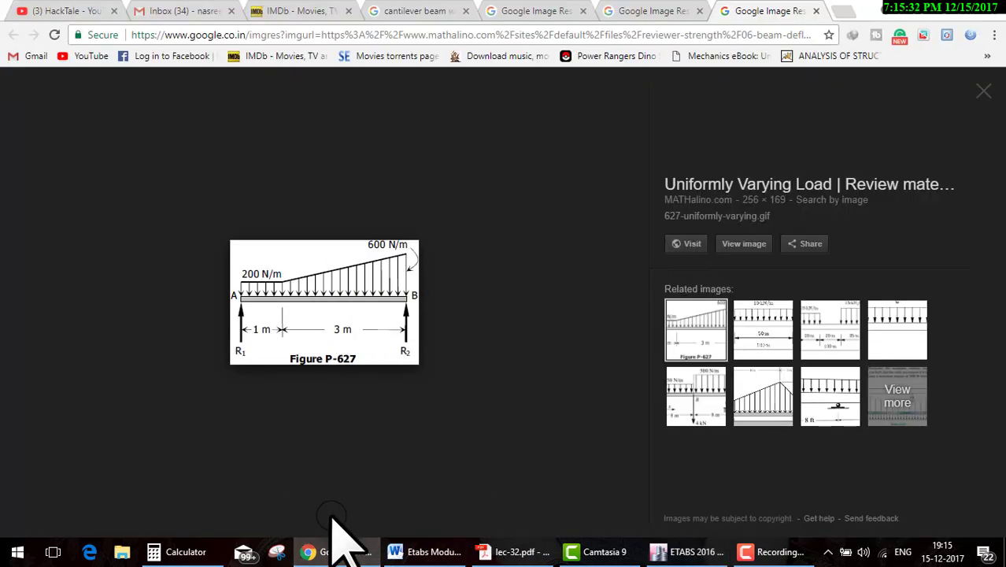
click(332, 549)
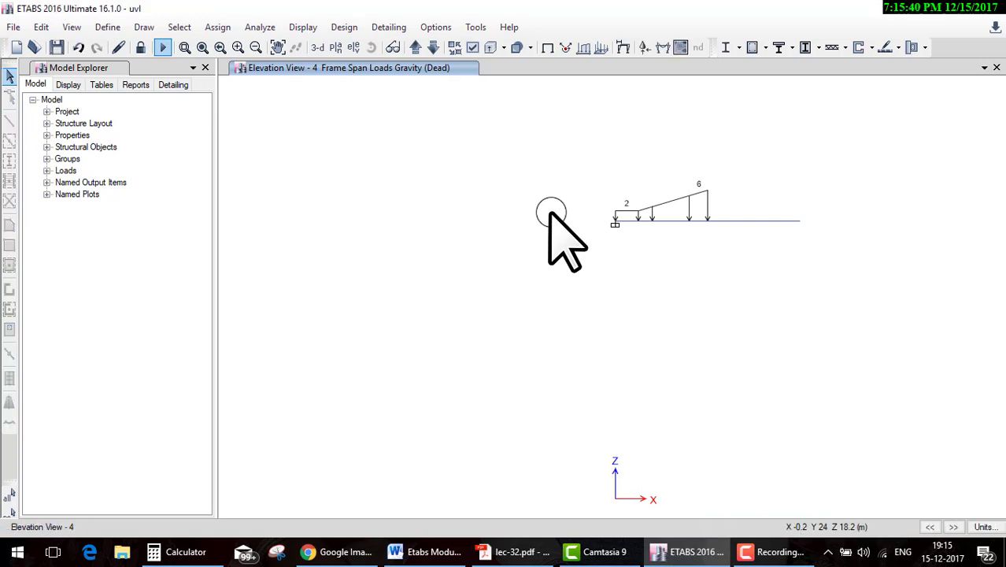
Display the Dead case Moment 3-3 diagram on the reanalysed cantilever beam.
click(667, 45)
click(648, 176)
click(442, 463)
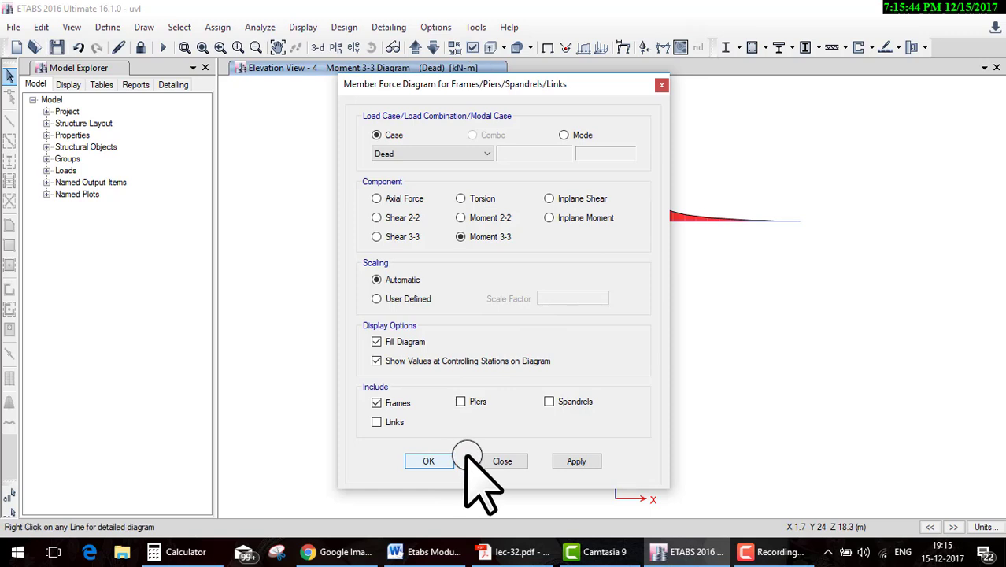